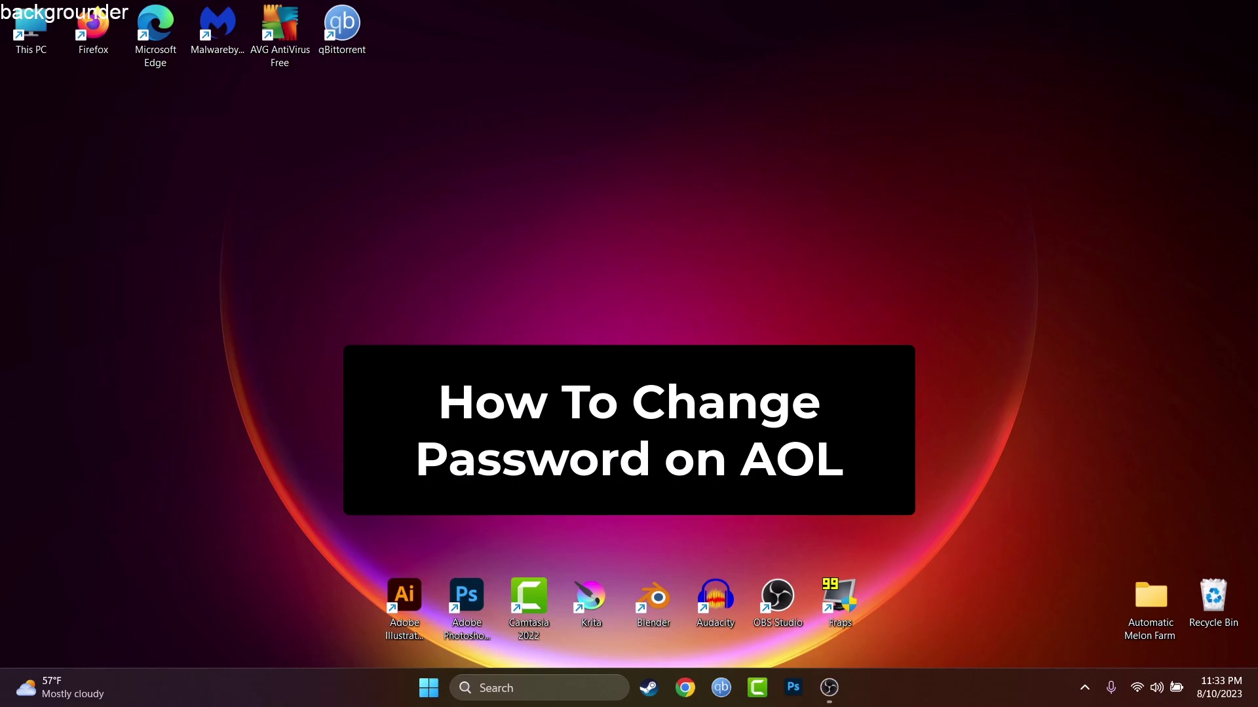
- Refresh the desktop to show the new recording file, then launch Google Chrome
right_click(404, 333)
click(430, 352)
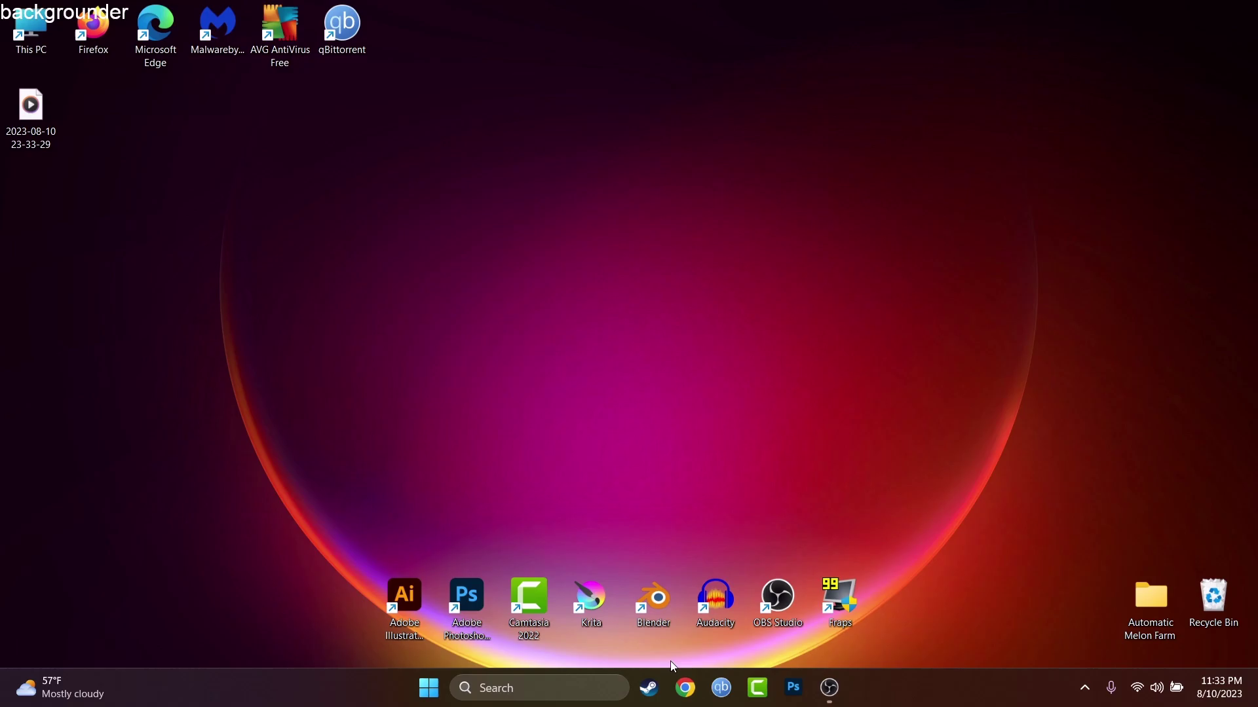
click(685, 688)
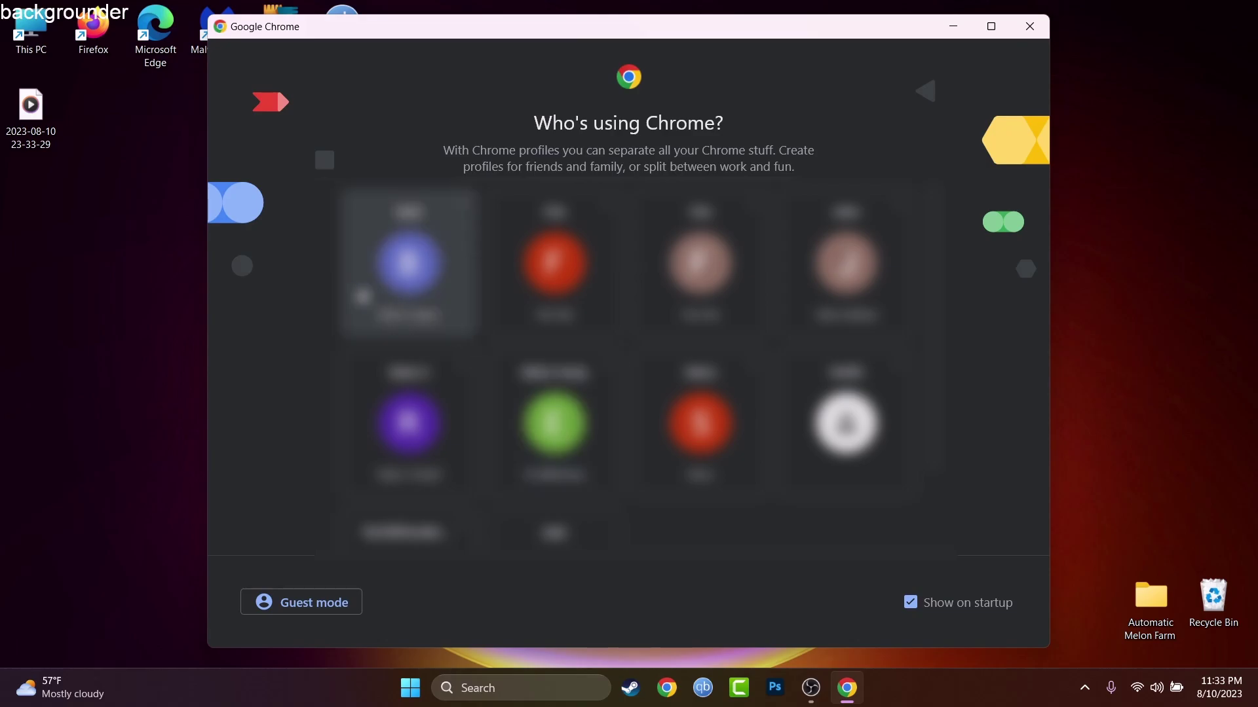
- Open Chrome with the user's profile and load plain mail.aol.com
click(401, 279)
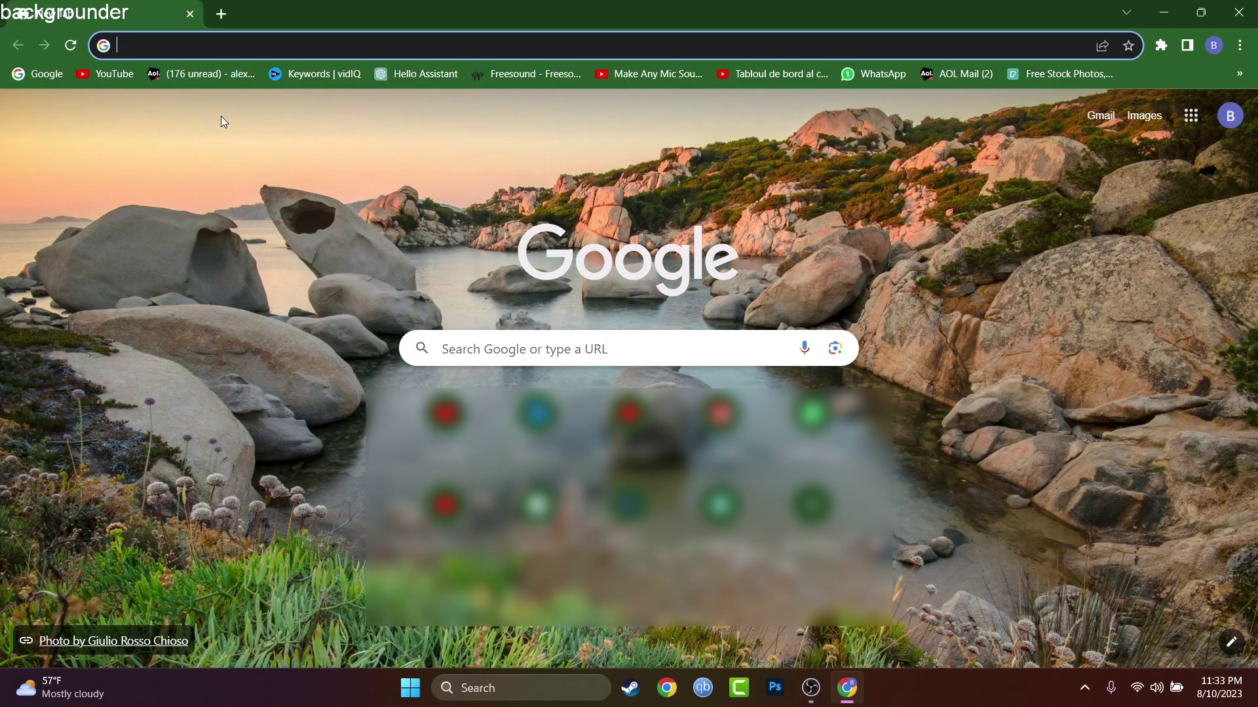
text(mail.aol.com)
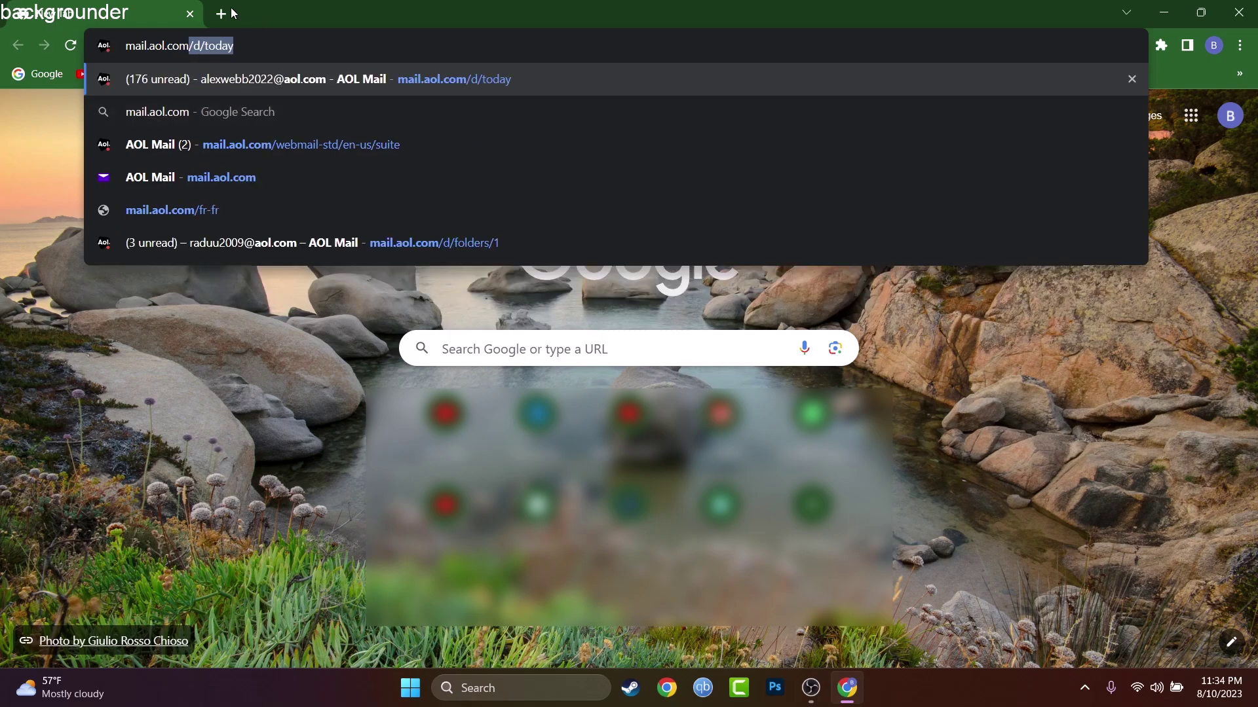
key(Delete)
key(Return)
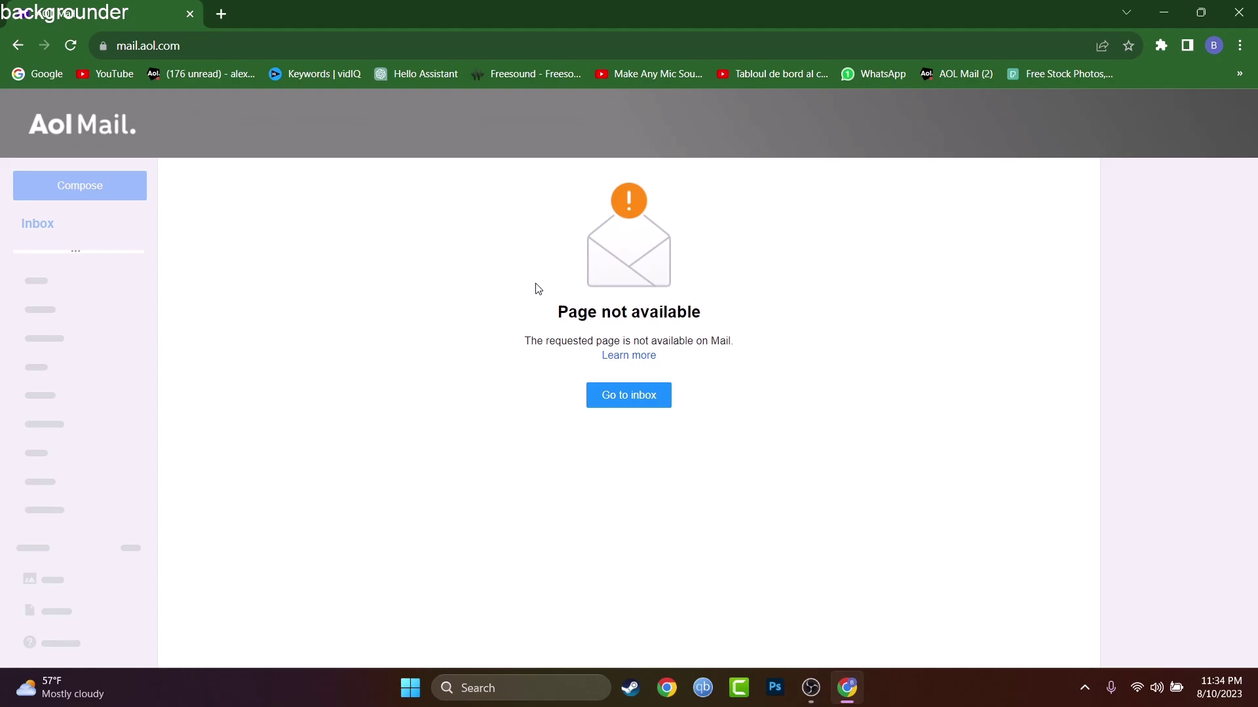
- Go to the inbox, then sign out of the AOL account and confirm
click(646, 398)
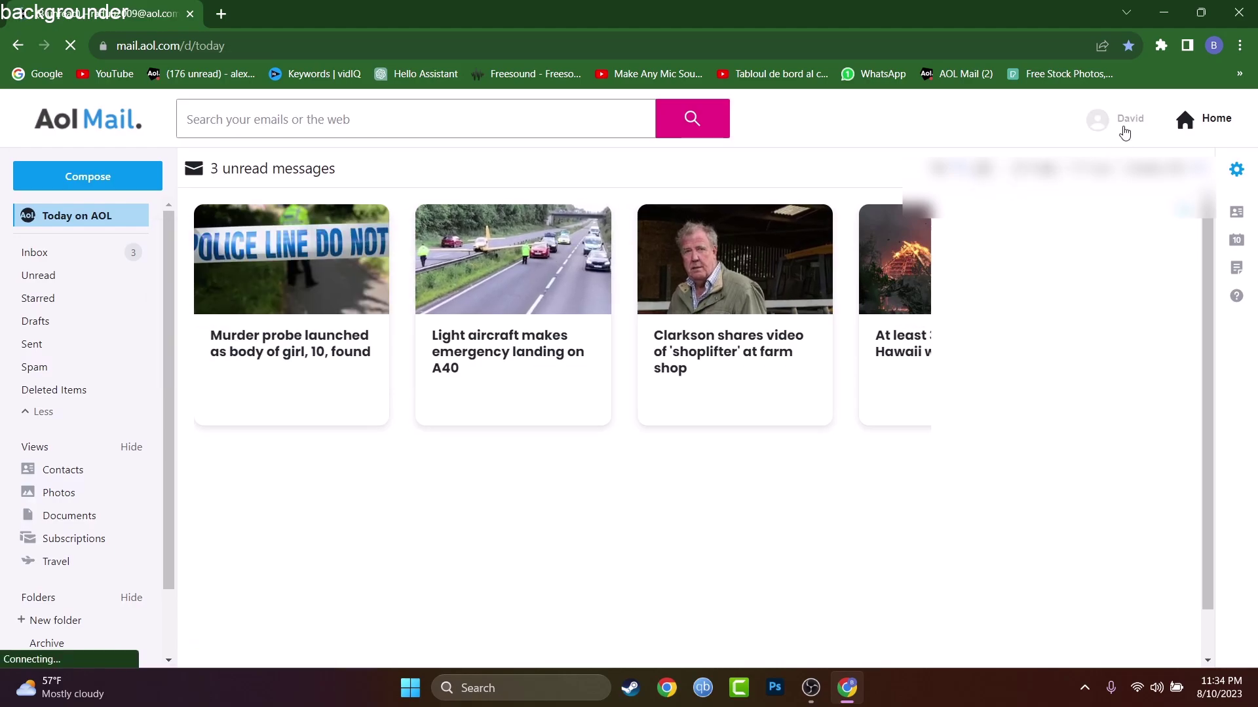
mouse_move(1122, 130)
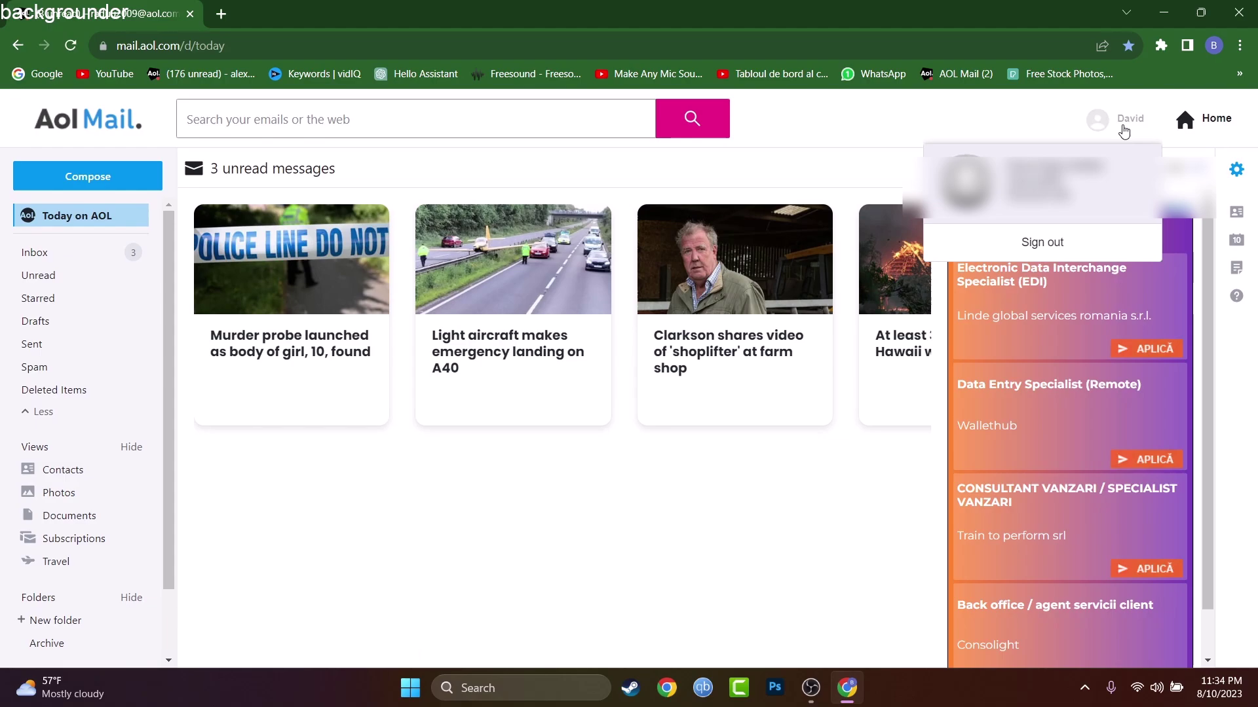
click(1020, 244)
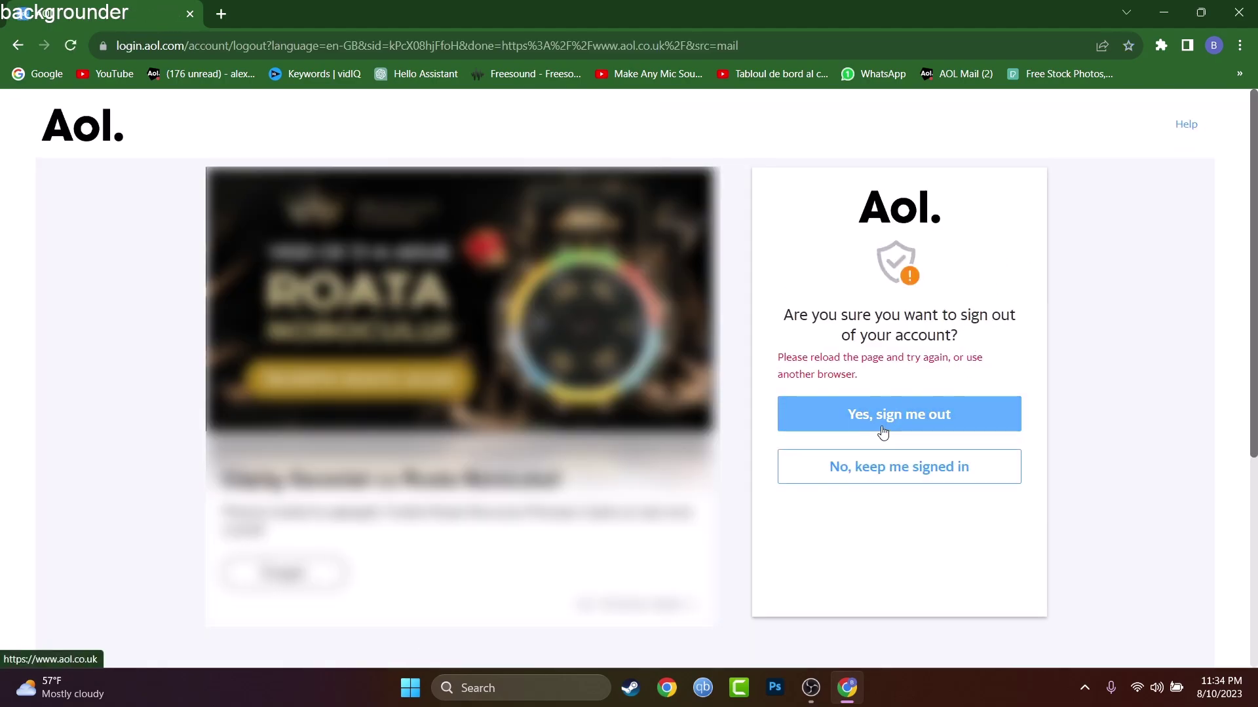
click(909, 429)
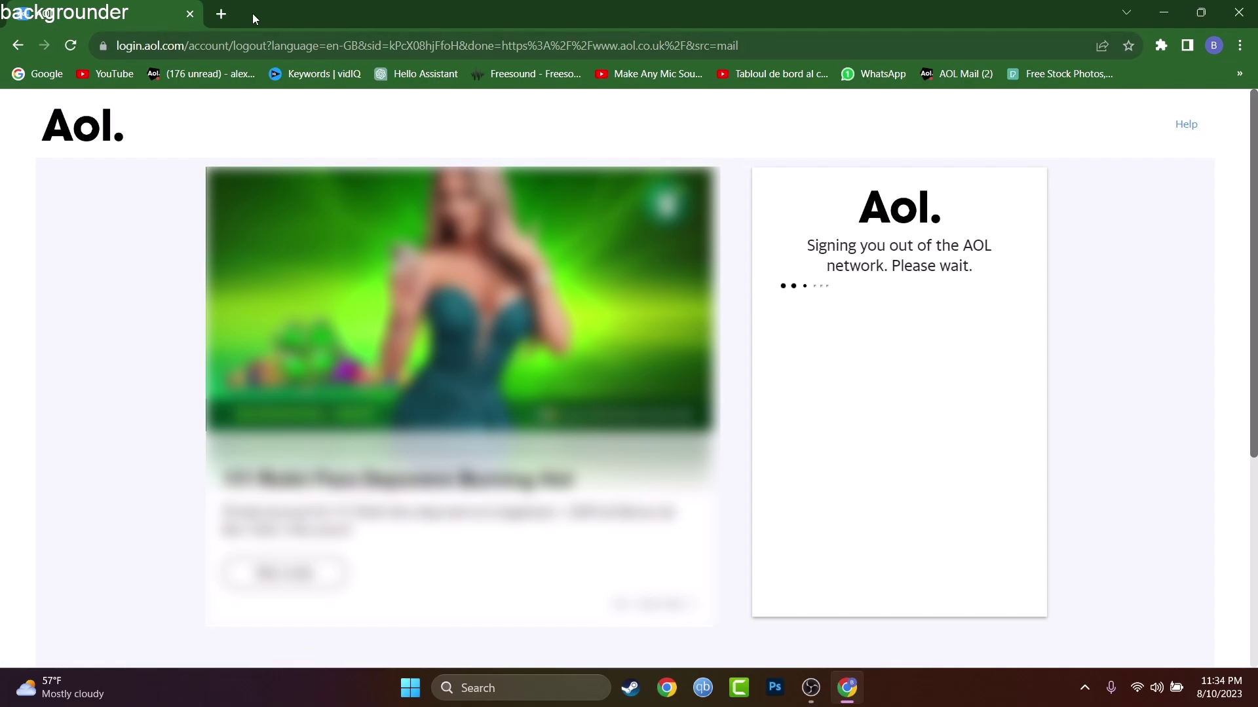
- Load mail.aol.com in a new tab and close the old signed-out tab
click(224, 14)
text(m)
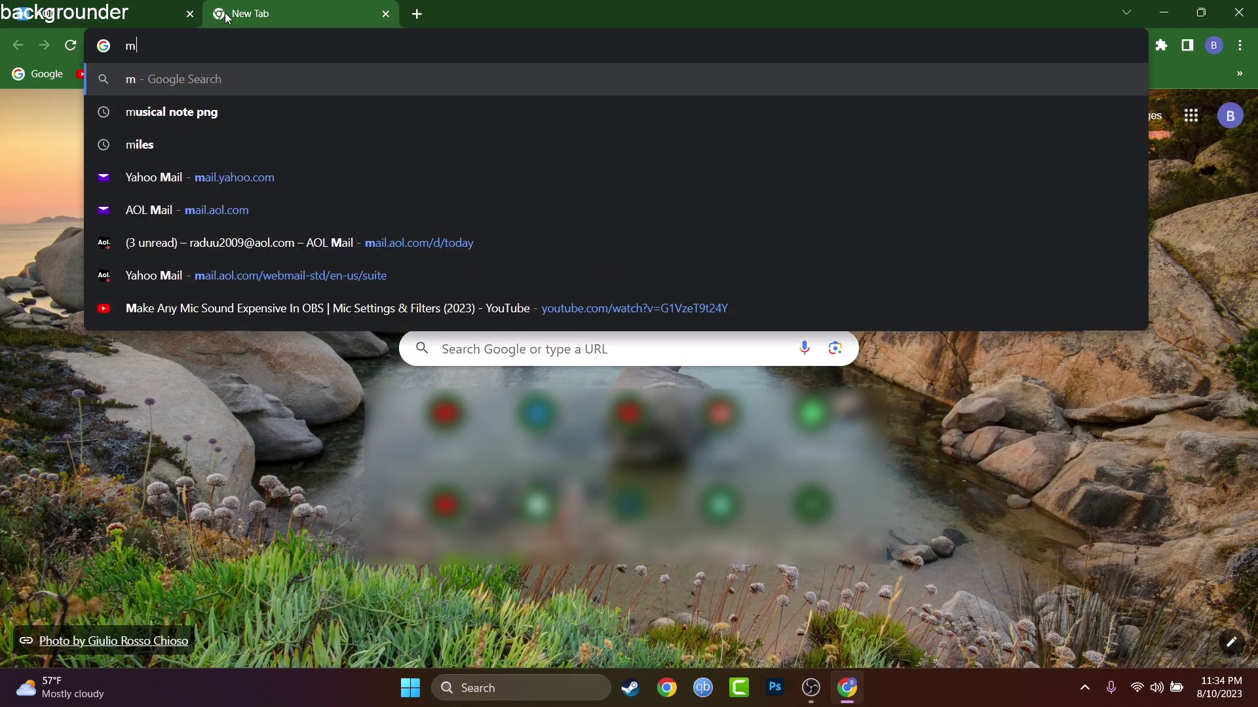
text(ail.aol.com)
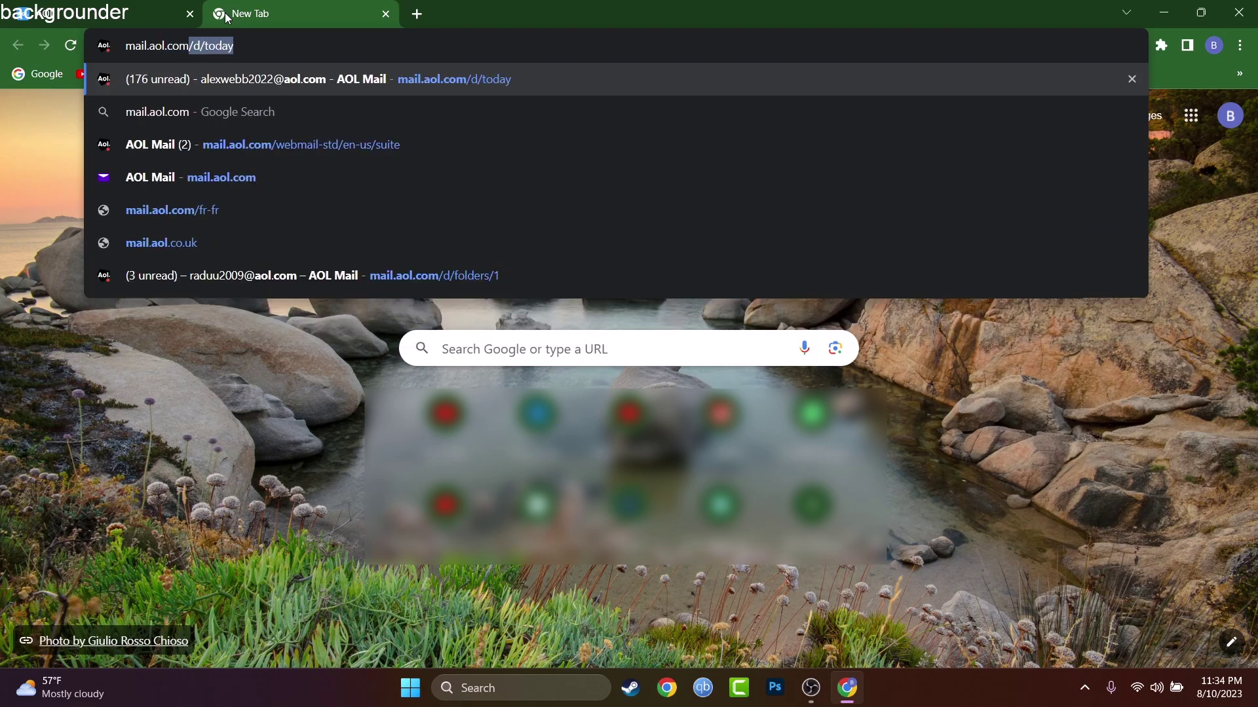
key(Delete)
key(Return)
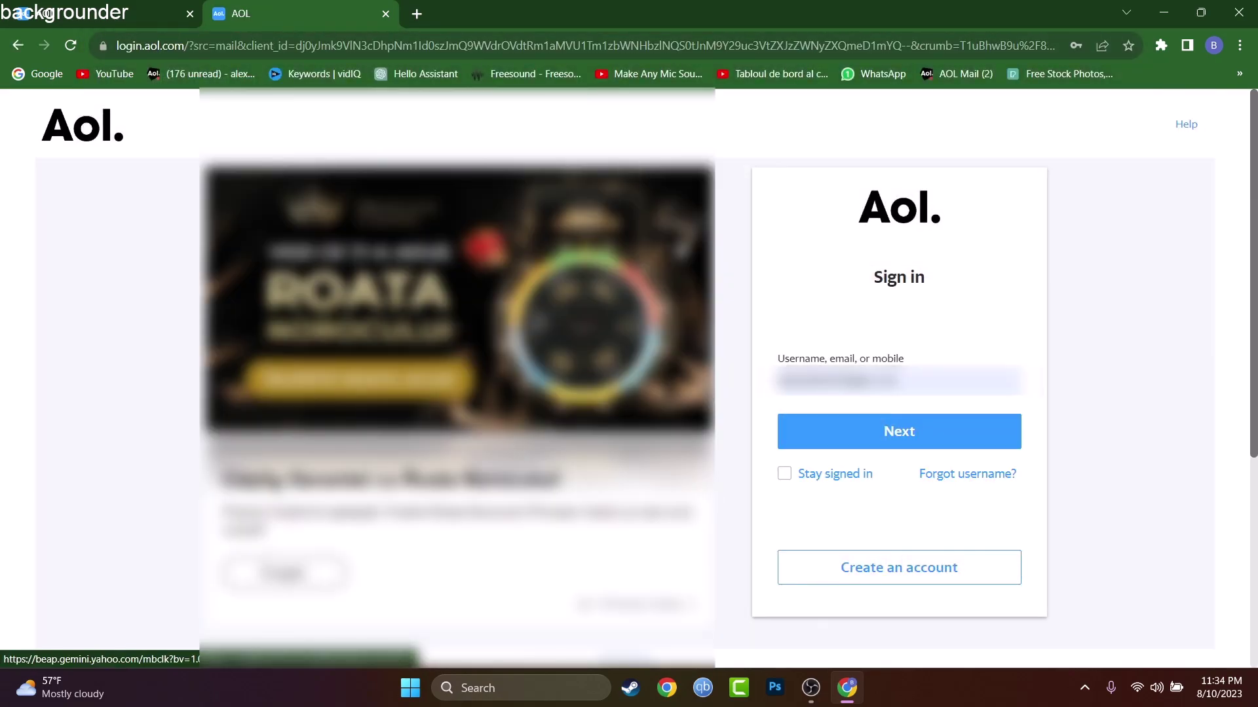
click(190, 14)
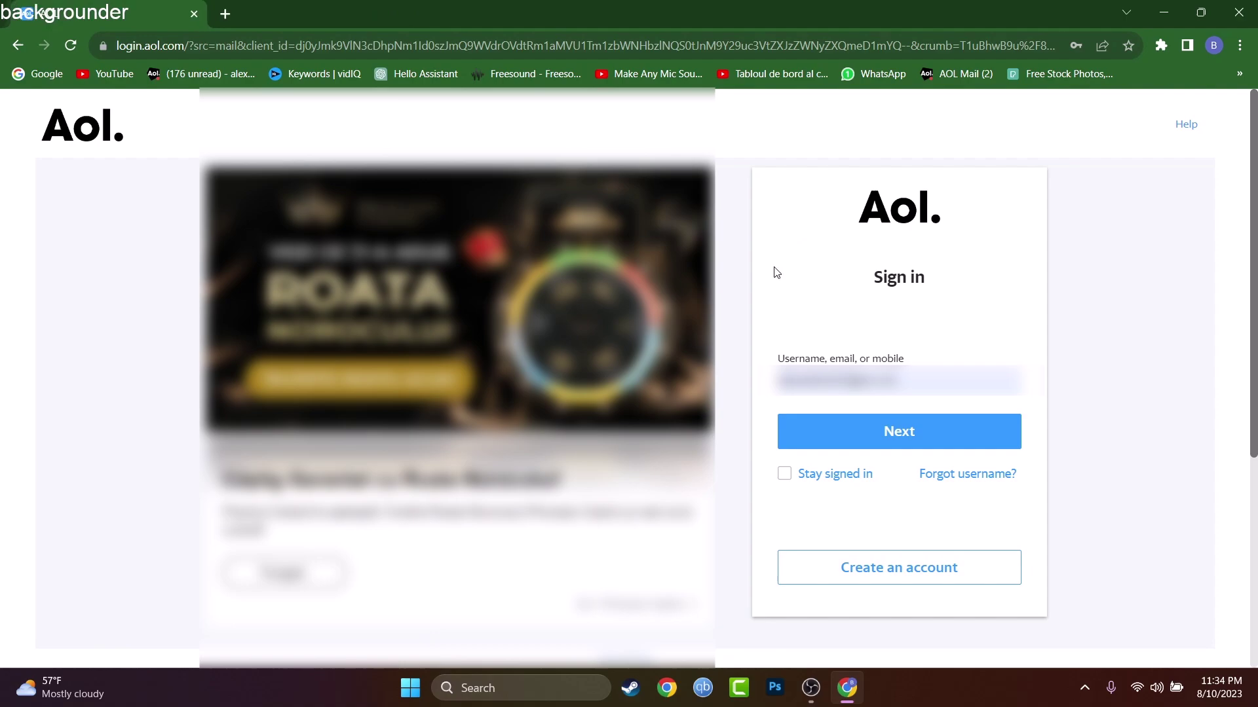
- Replace the sign-in field with the account's e-mail address and continue
click(874, 381)
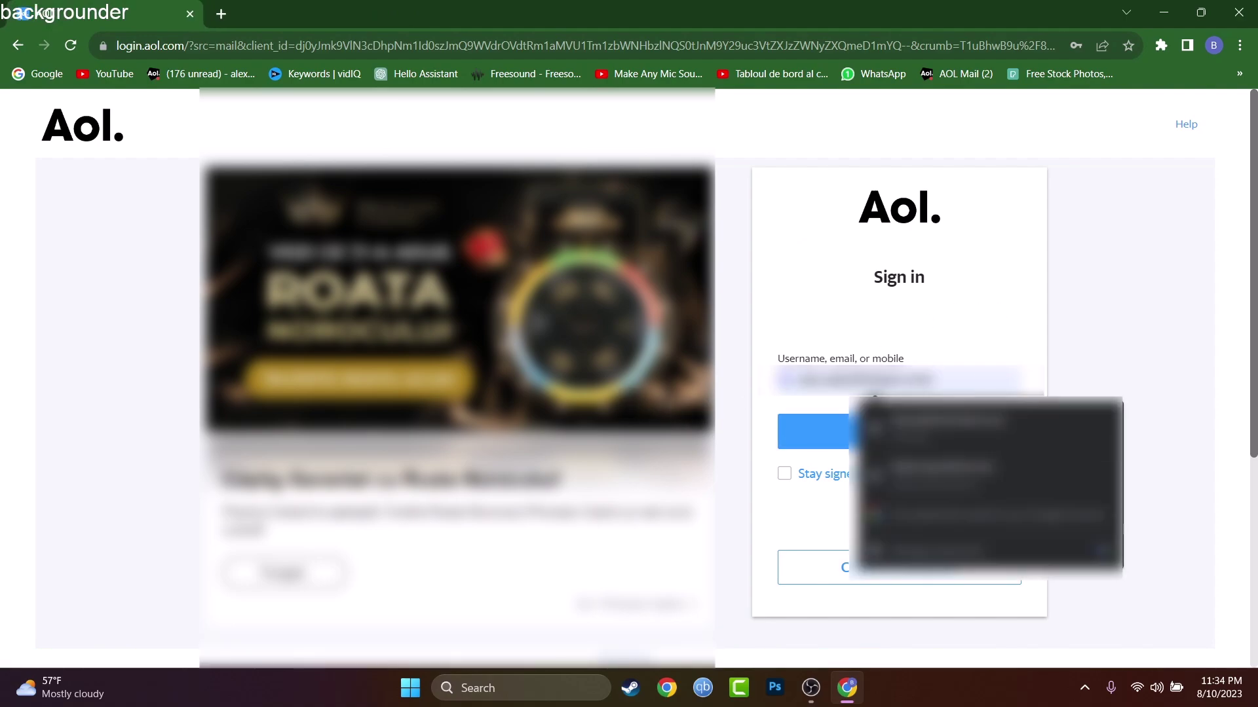
key(ctrl+a)
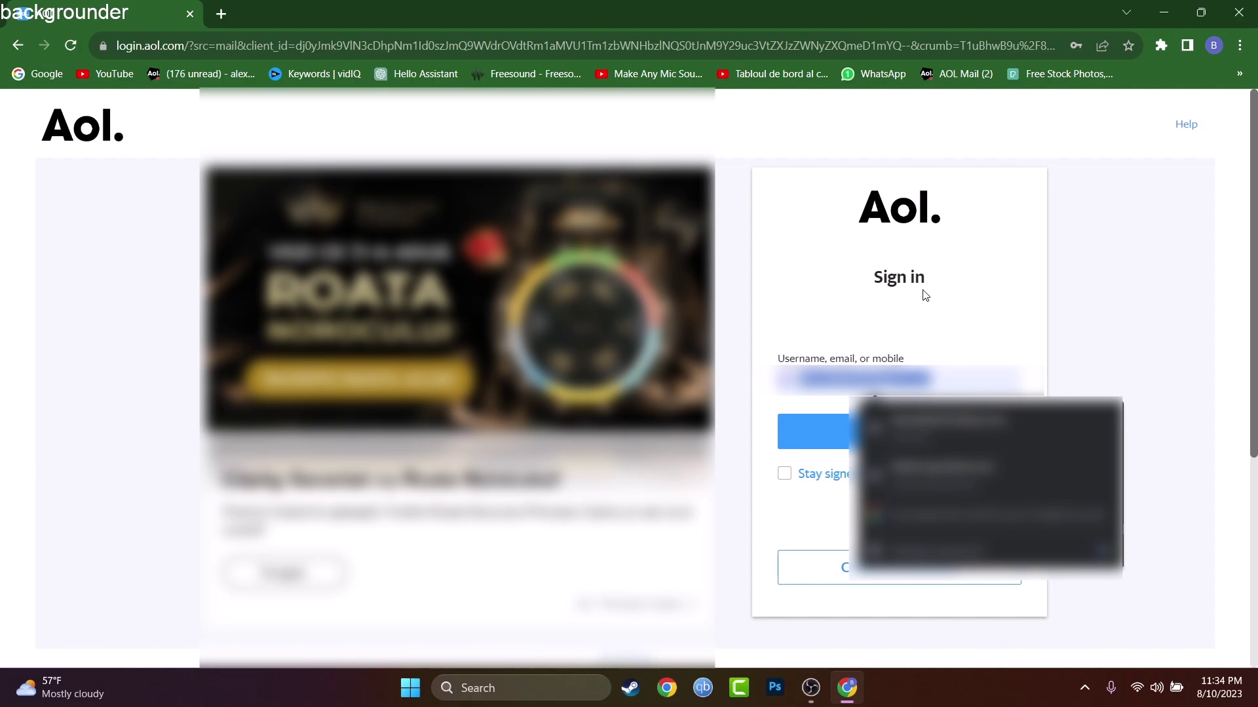
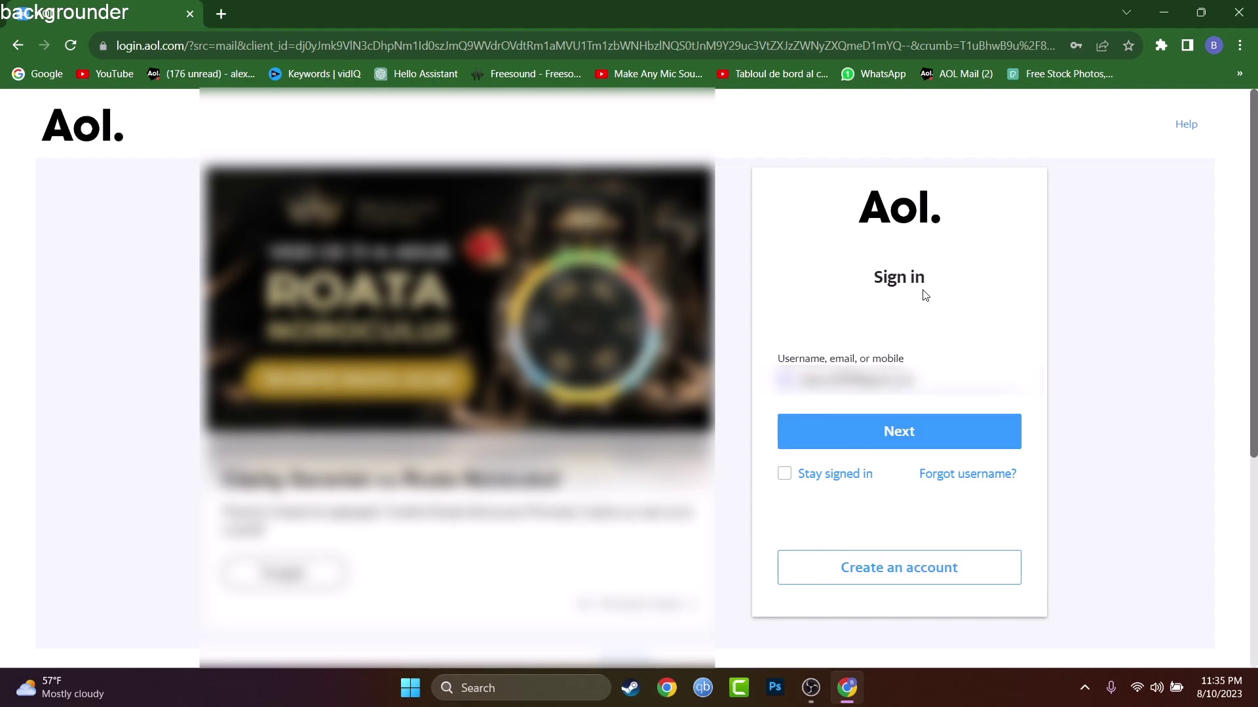
key(ctrl+a)
click(837, 431)
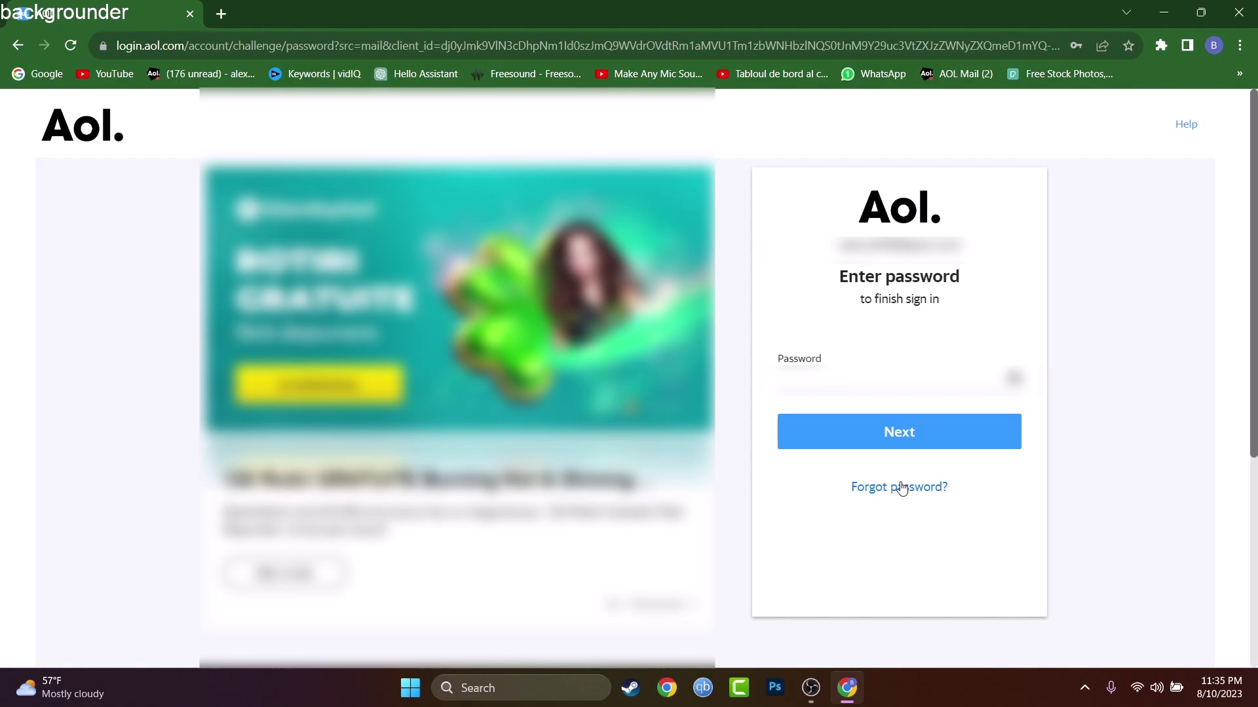
- Start password recovery, send a verification code to the phone, and enter the code
click(901, 487)
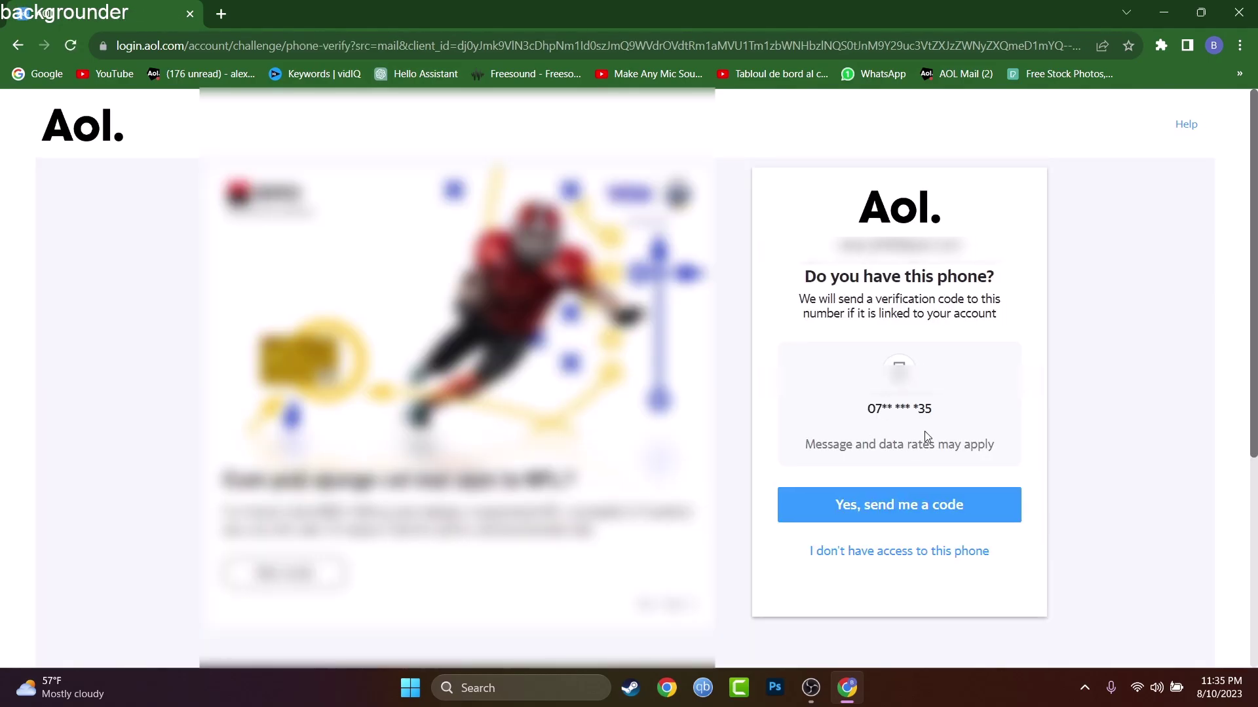
click(898, 498)
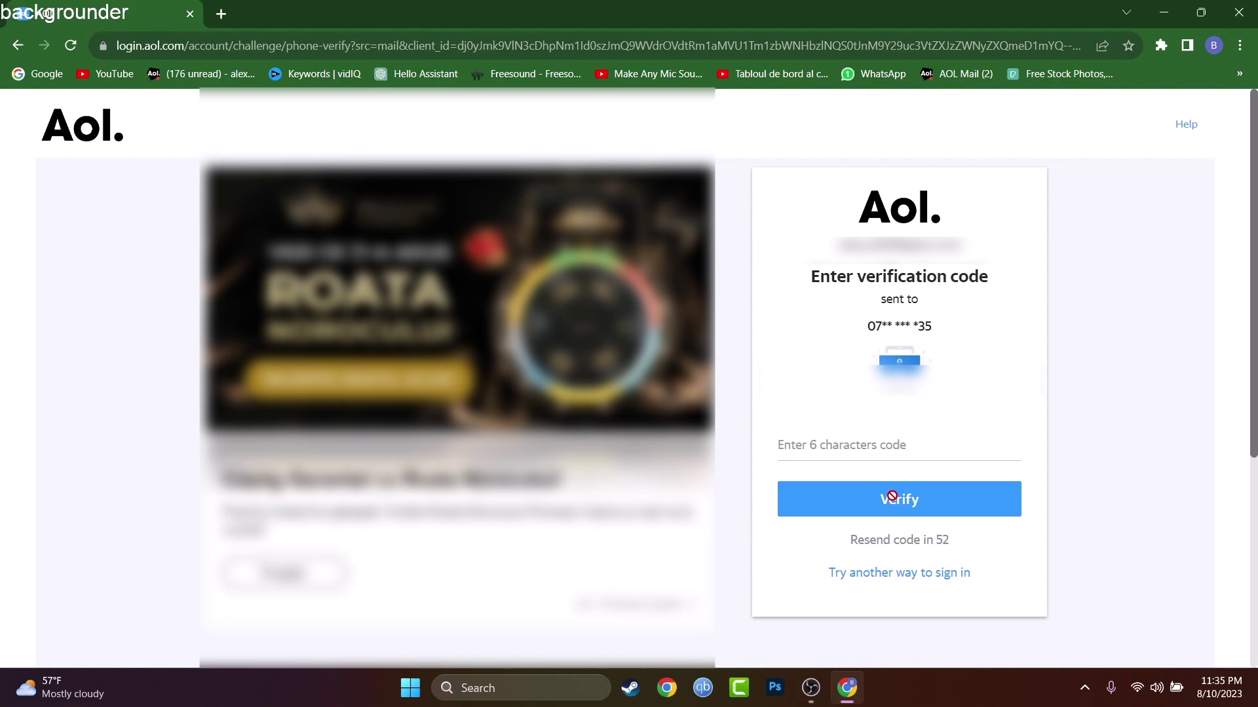
click(874, 448)
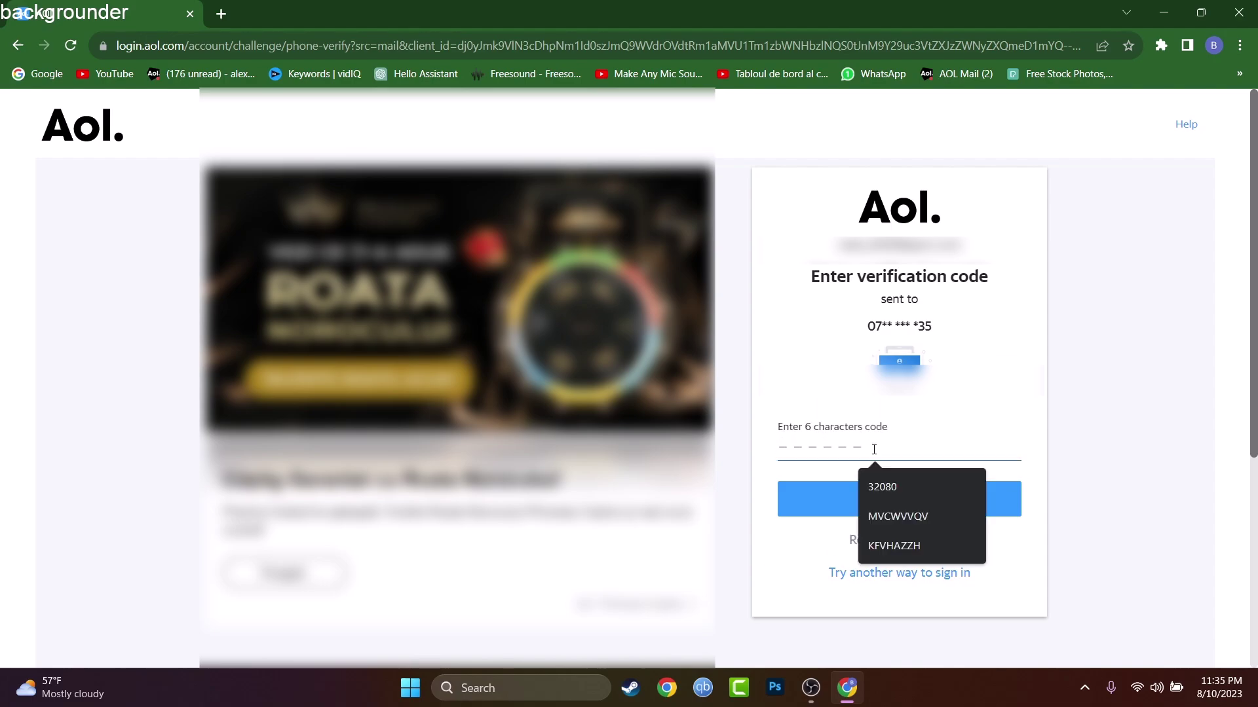
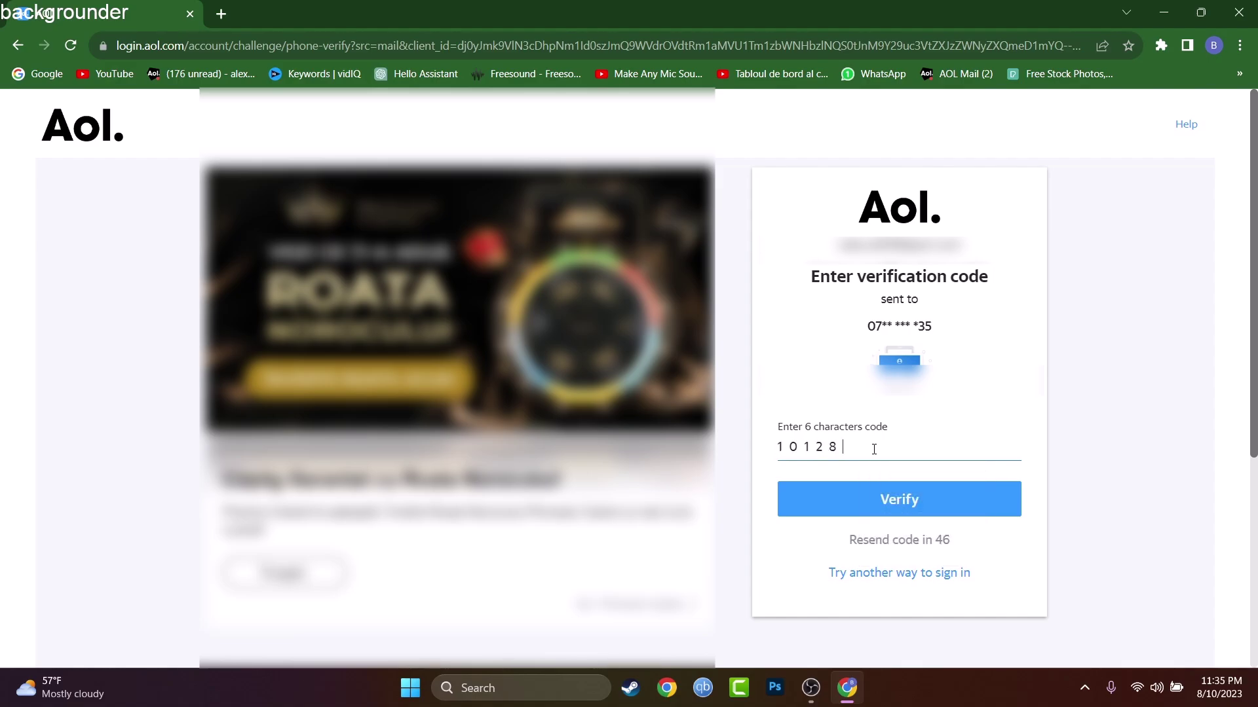
- Submit the verification code, then type the new account password and save it
click(858, 499)
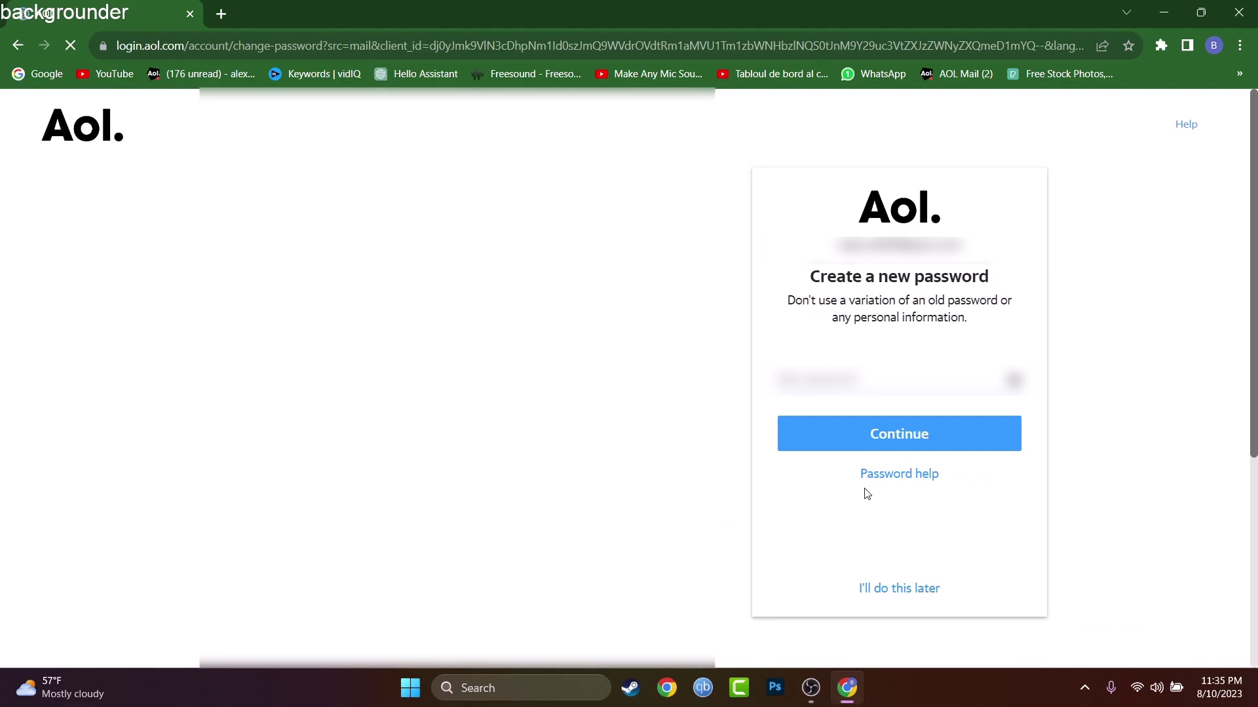
click(874, 391)
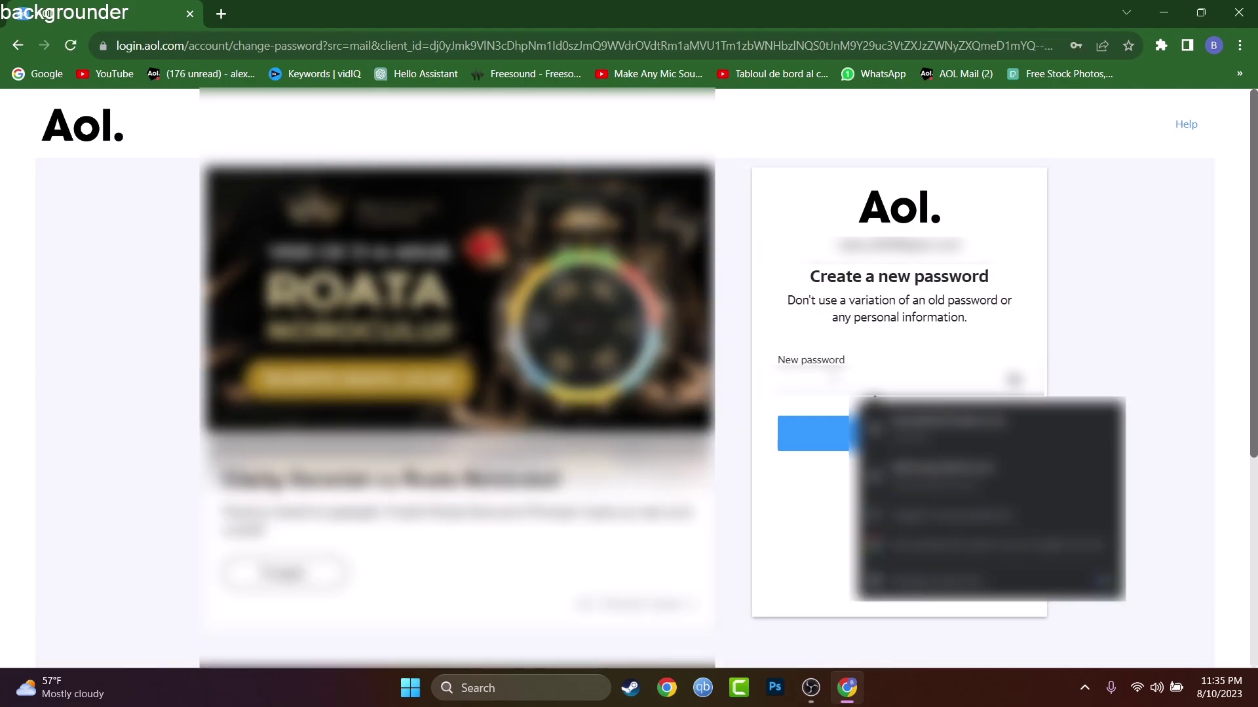
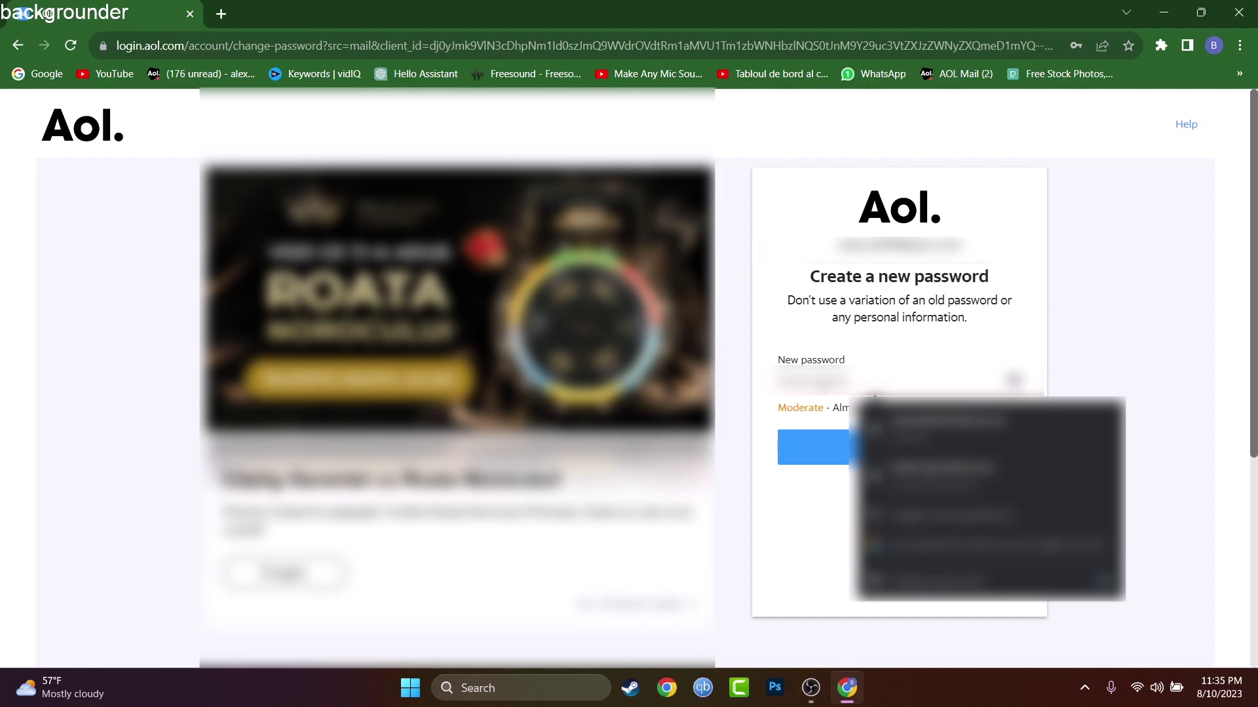
click(813, 446)
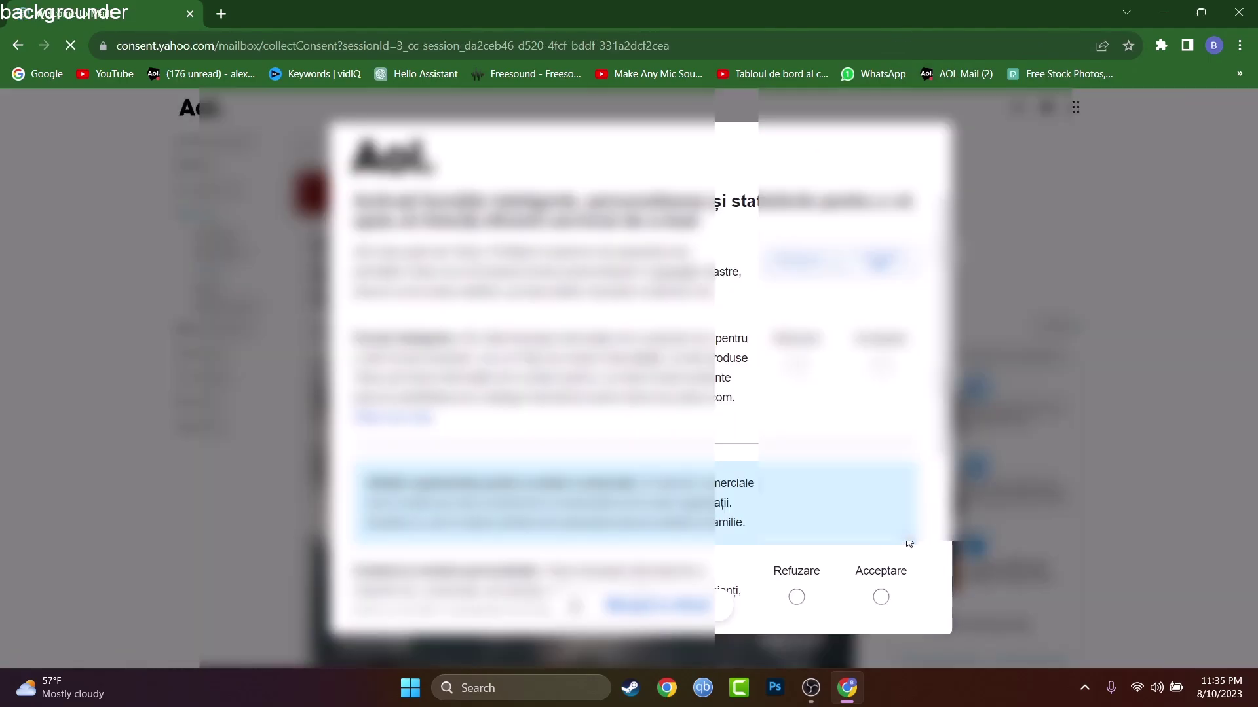
- Refuse personalised content/ads and Statistici data sharing, then save the consent choices with Finalizat
scroll(549, 567, down, 5)
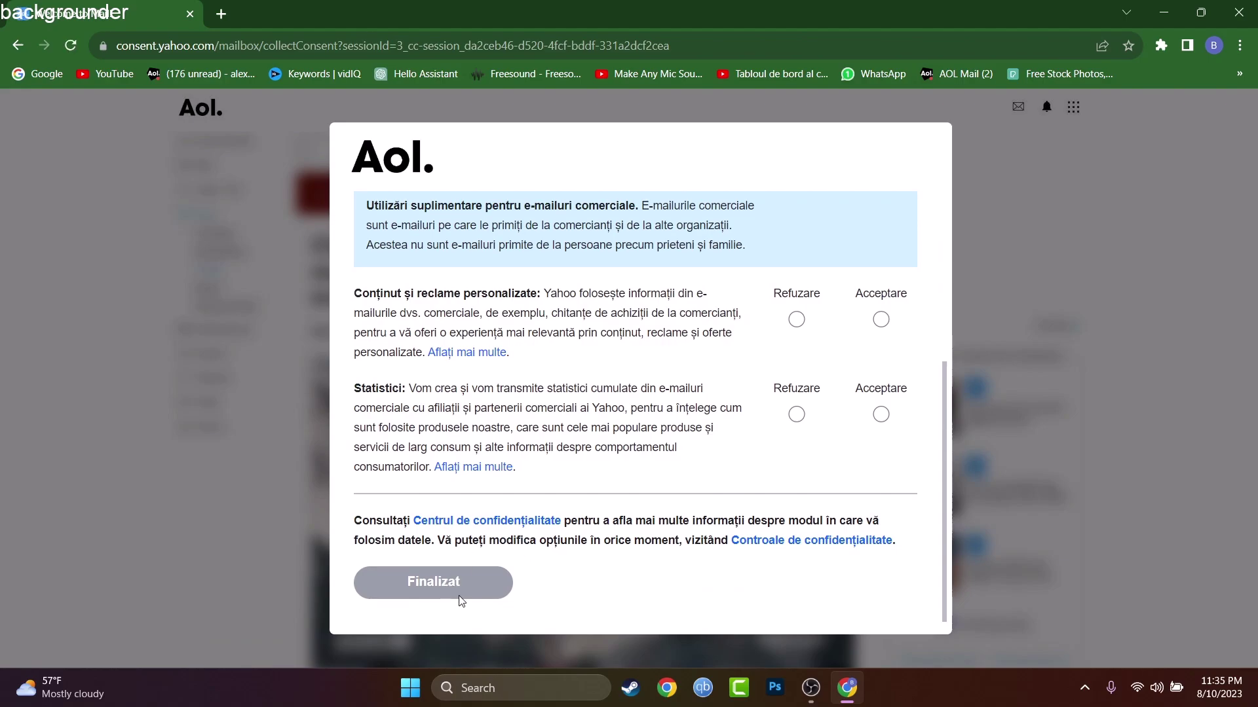
click(797, 414)
click(798, 321)
click(881, 321)
click(881, 414)
scroll(758, 426, up, 4)
scroll(806, 393, down, 4)
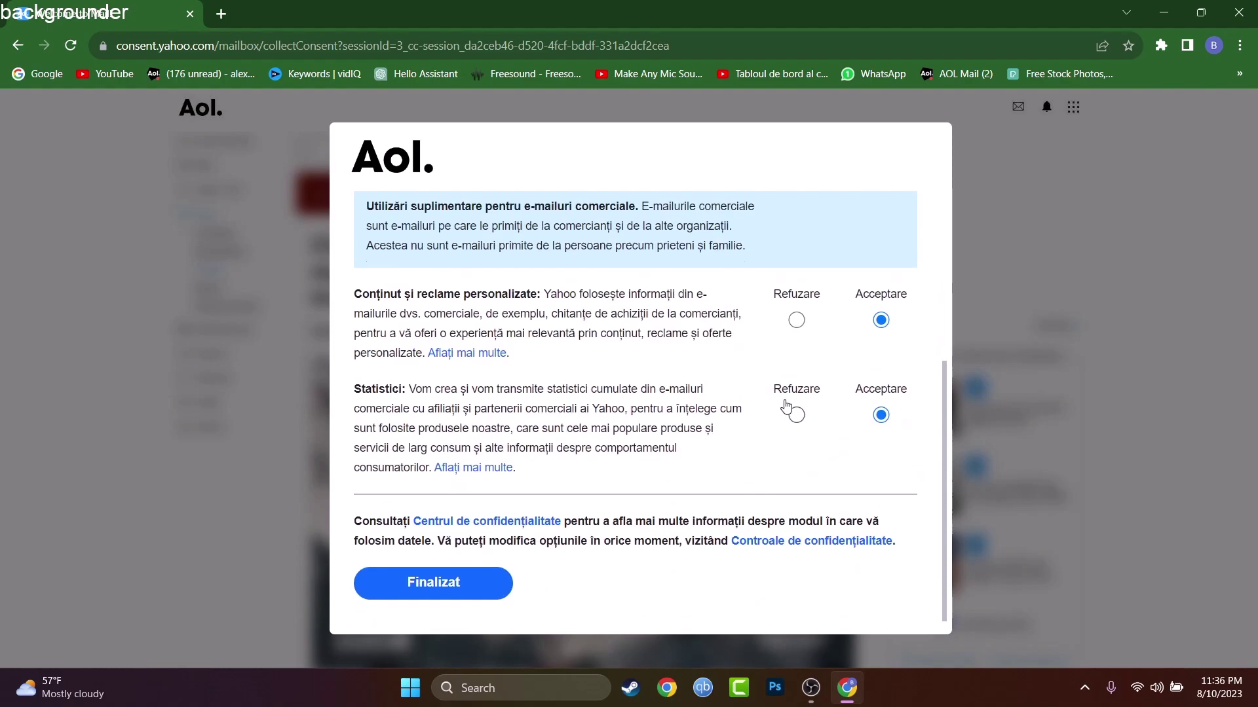
click(796, 320)
click(800, 415)
click(451, 586)
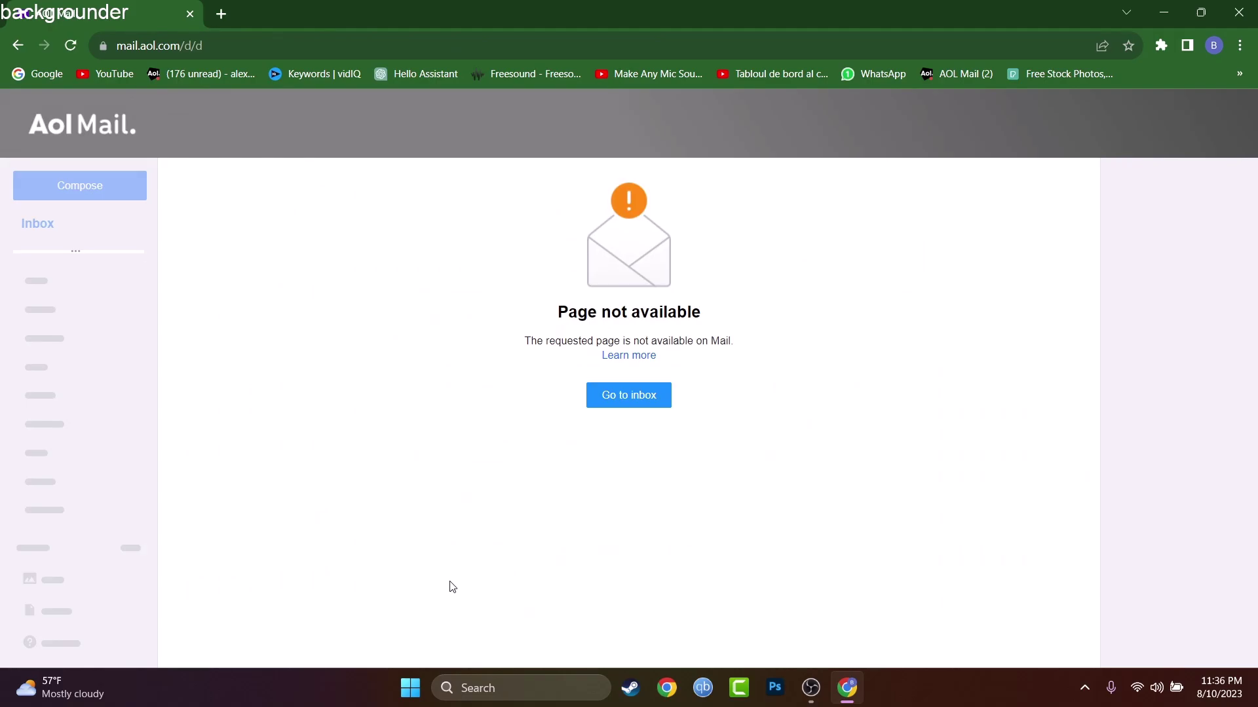
- Go to the inbox, reload the mail home view, and dismiss the new calendar announcement
click(631, 397)
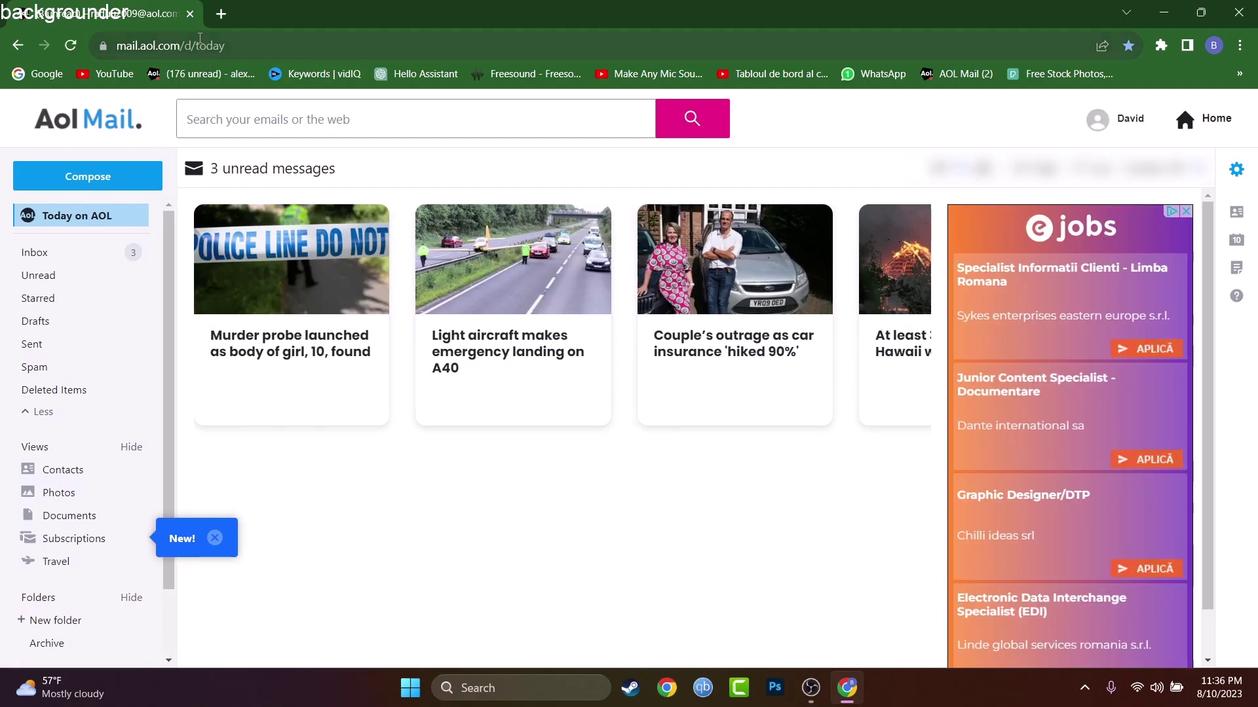
click(117, 126)
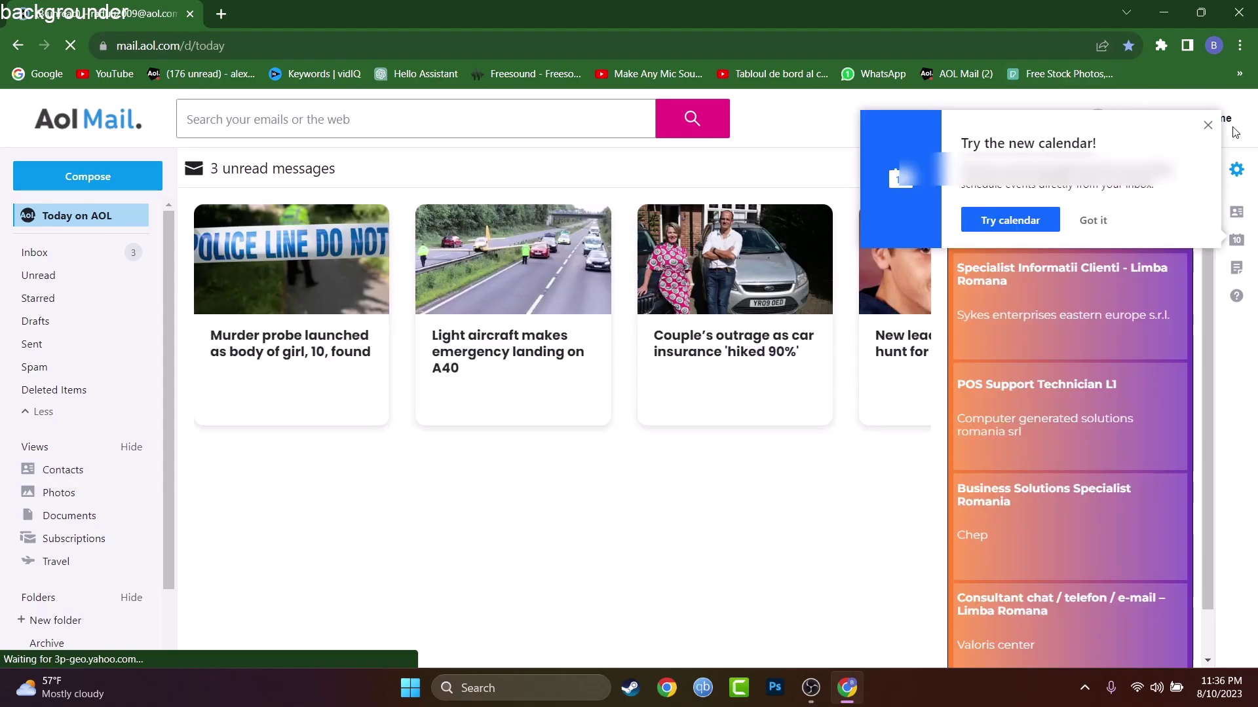
click(1208, 125)
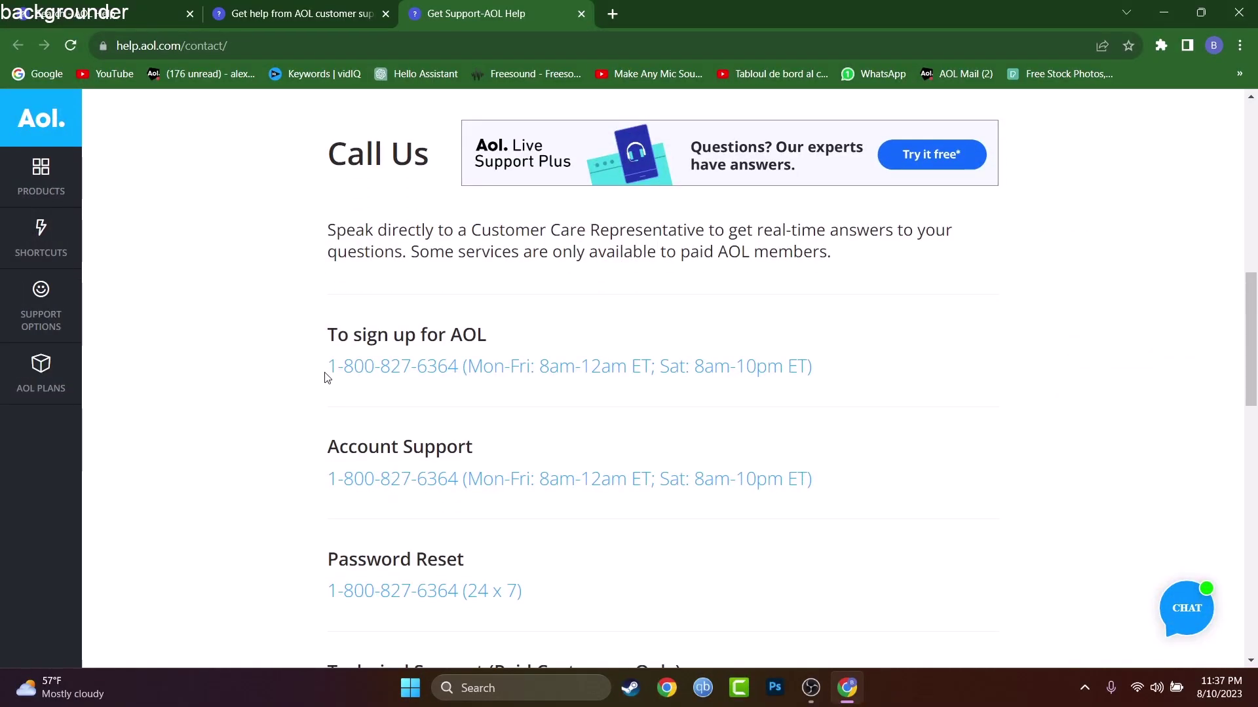
- Highlight the sign-up, Technical Support and Password Reset phone numbers on the Call Us page
scroll(319, 327, down, 1)
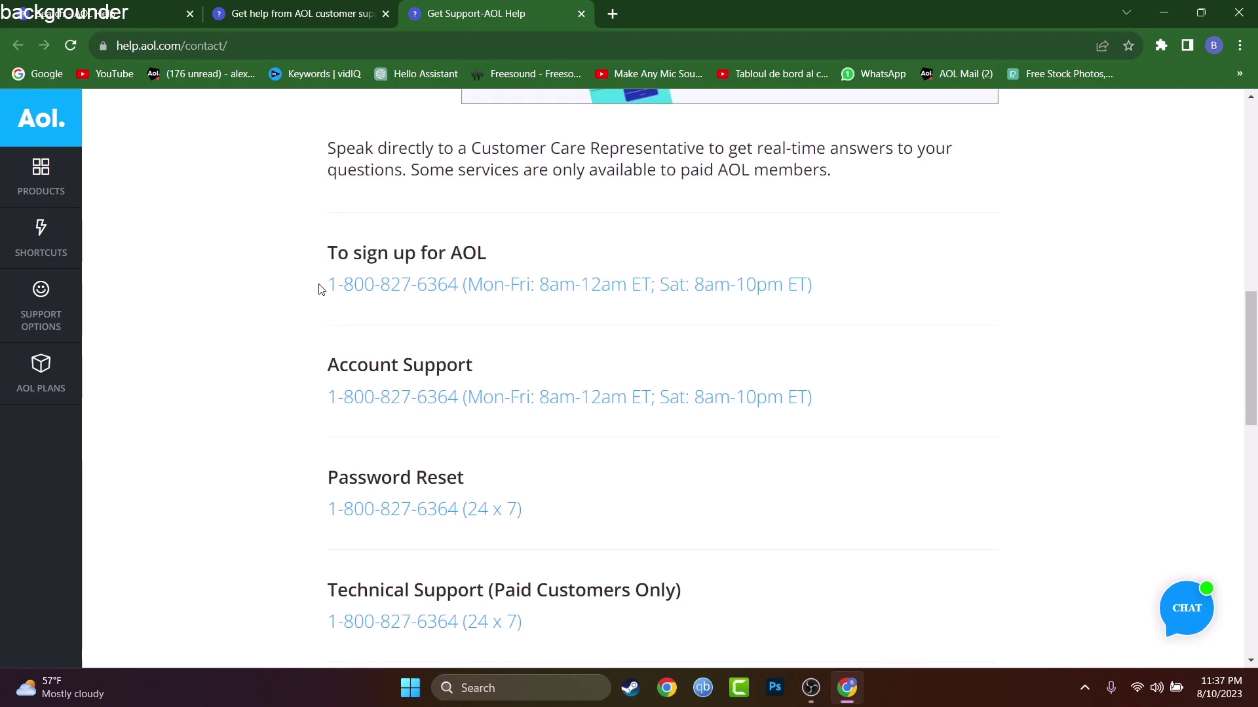
drag(319, 288, 446, 274)
scroll(384, 380, down, 2)
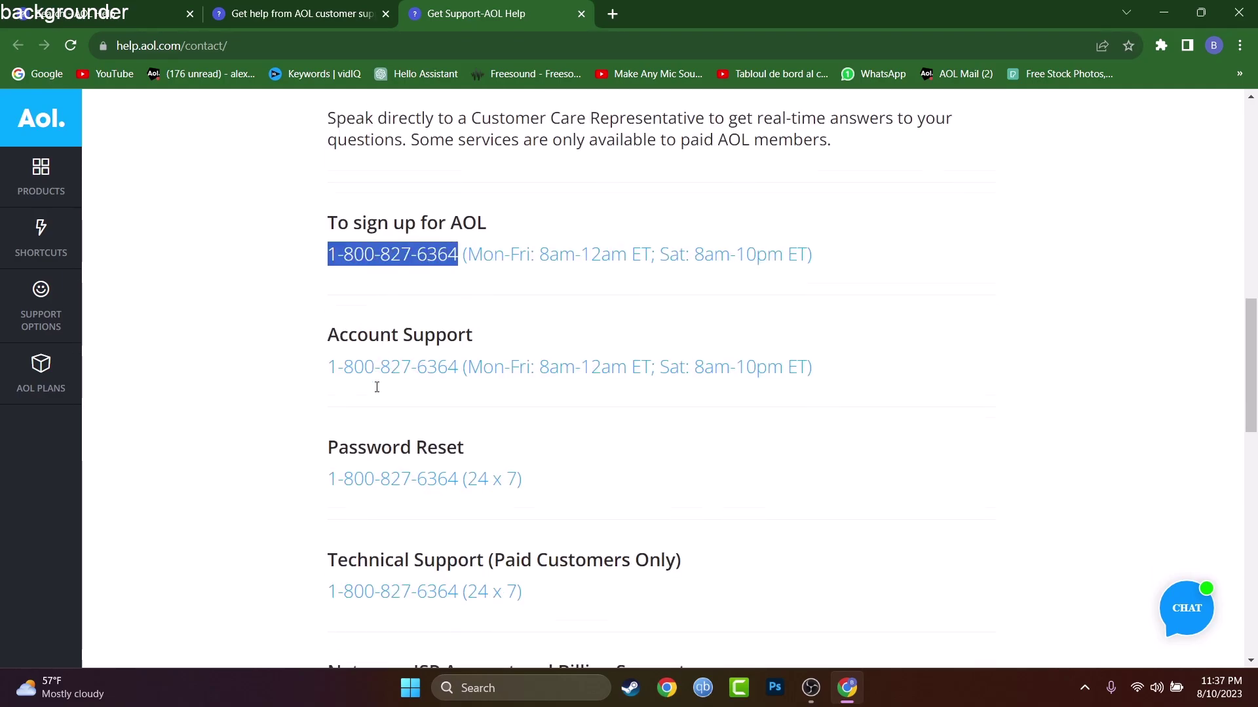
drag(319, 458, 459, 457)
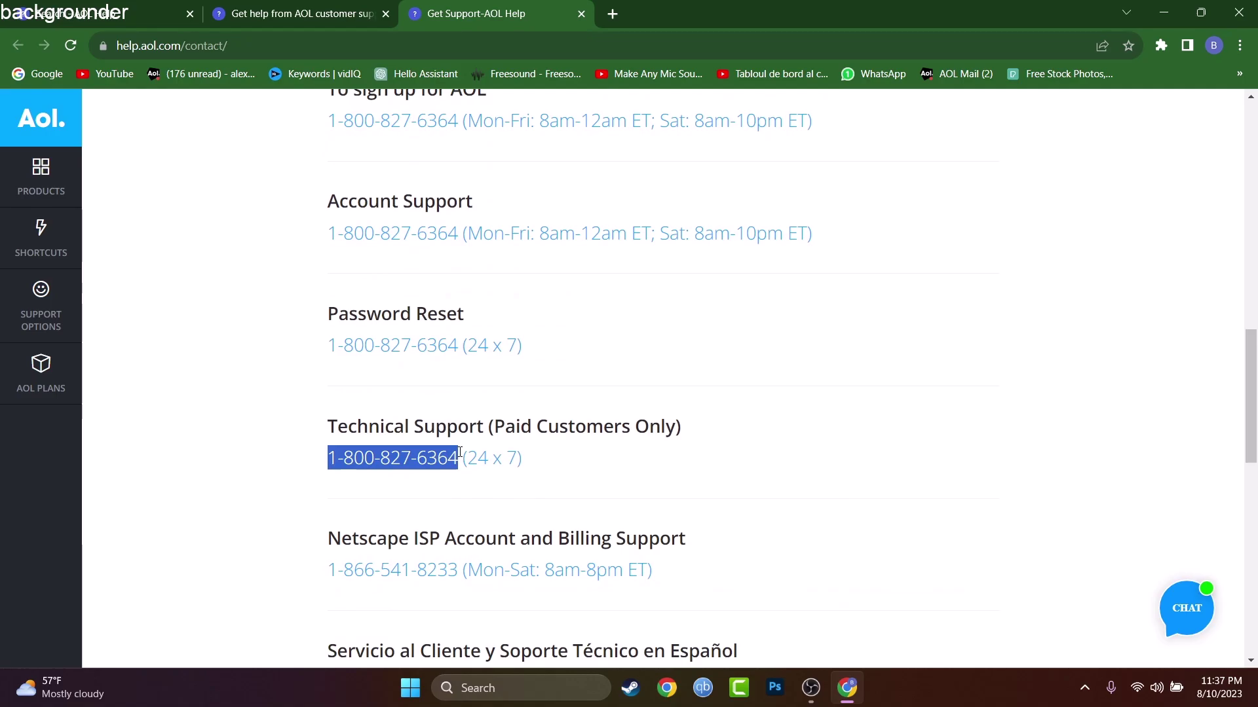
drag(327, 346, 462, 345)
scroll(488, 350, down, 3)
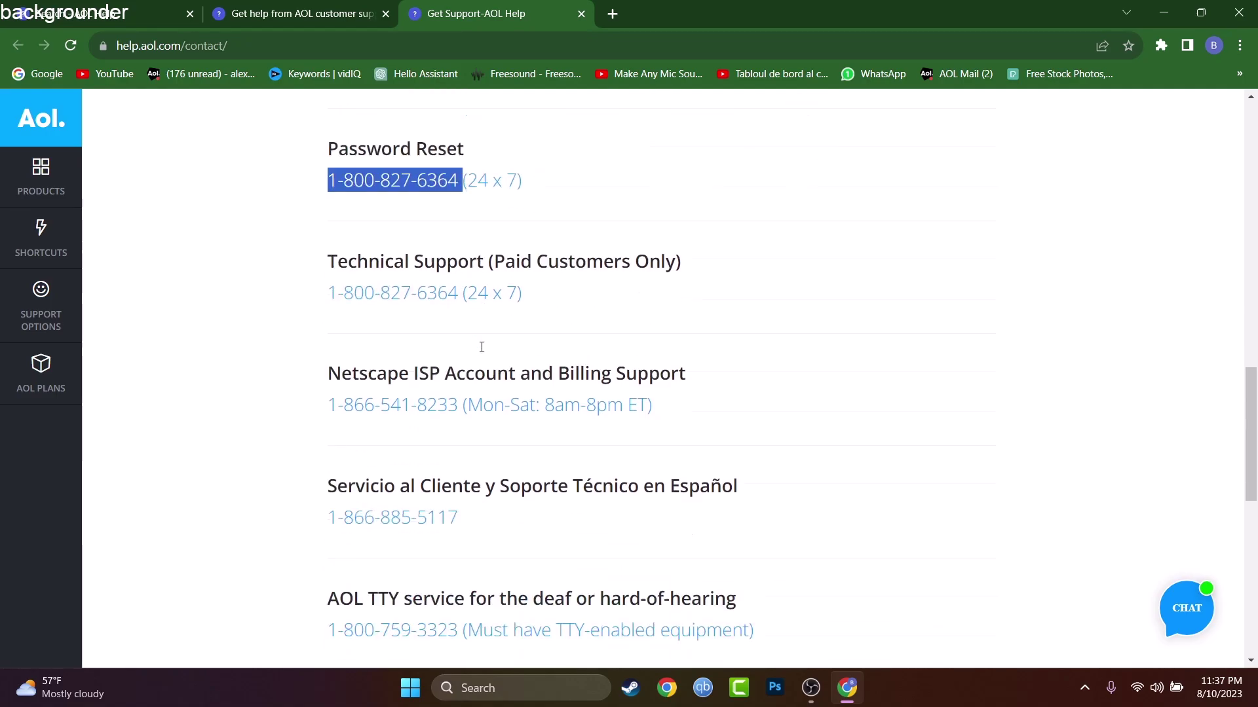
- Close the Get Support and customer support article tabs and go to AOL's sign-in page
click(582, 14)
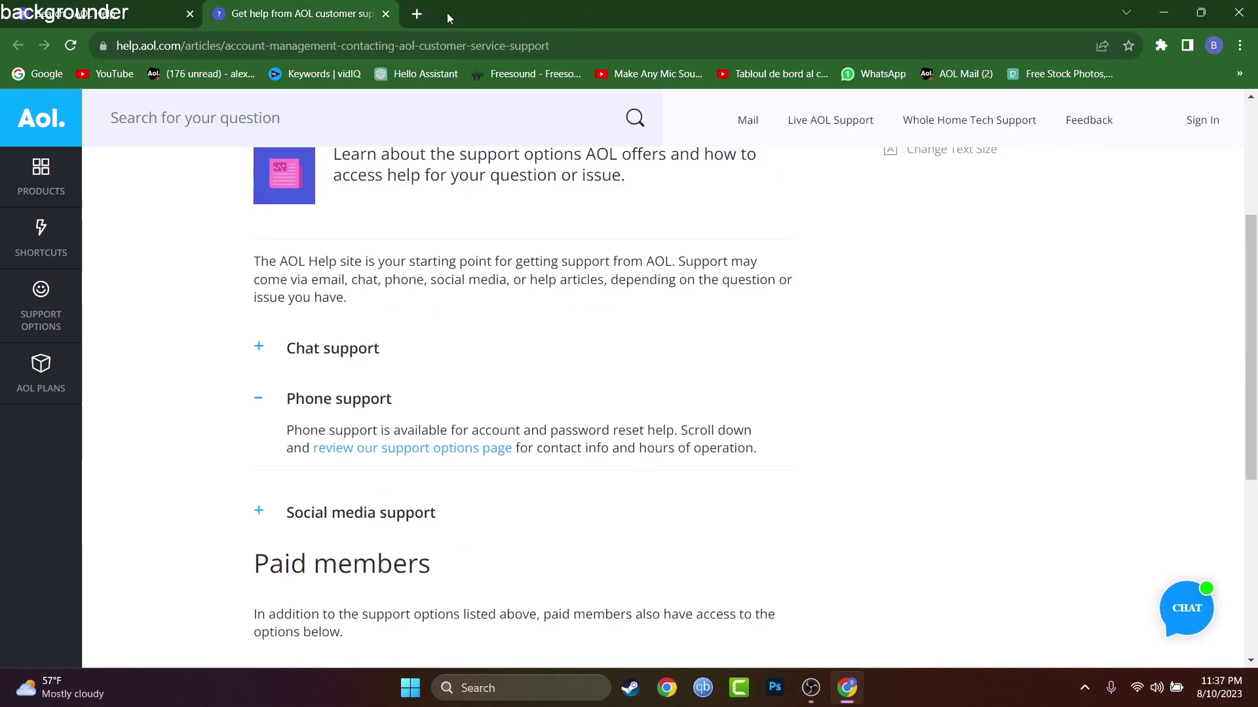
click(385, 14)
scroll(1134, 227, up, 3)
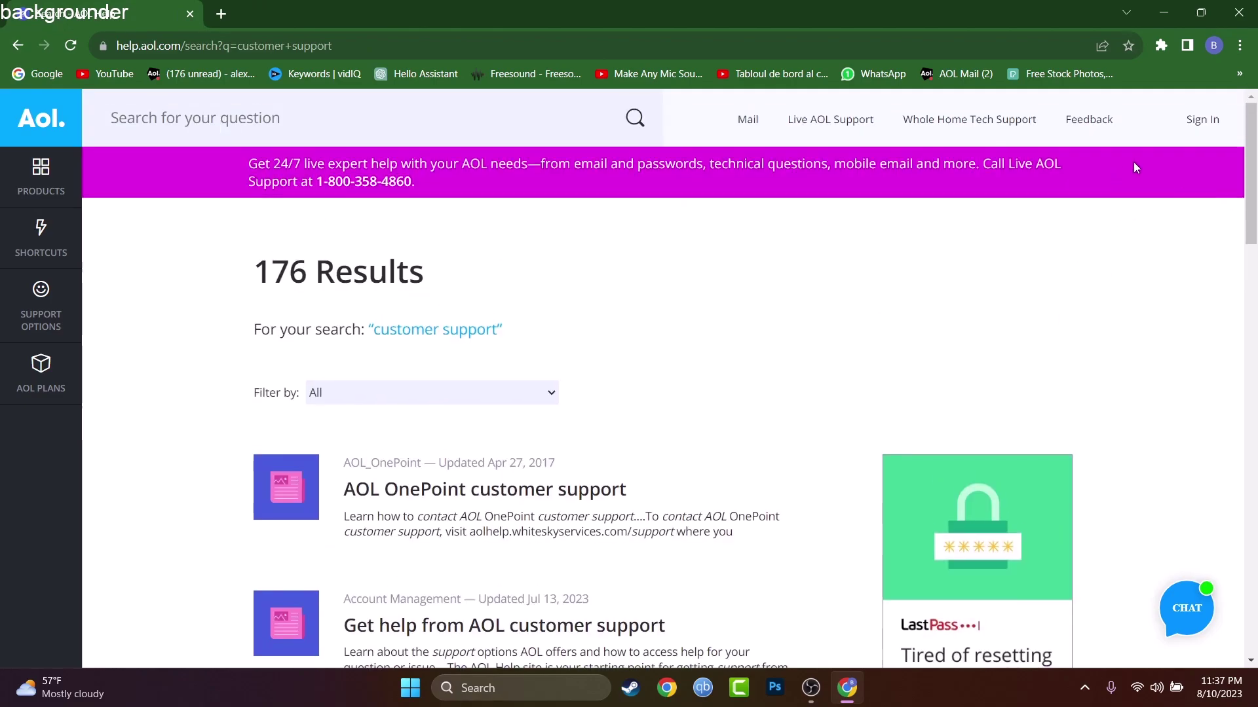
click(1197, 125)
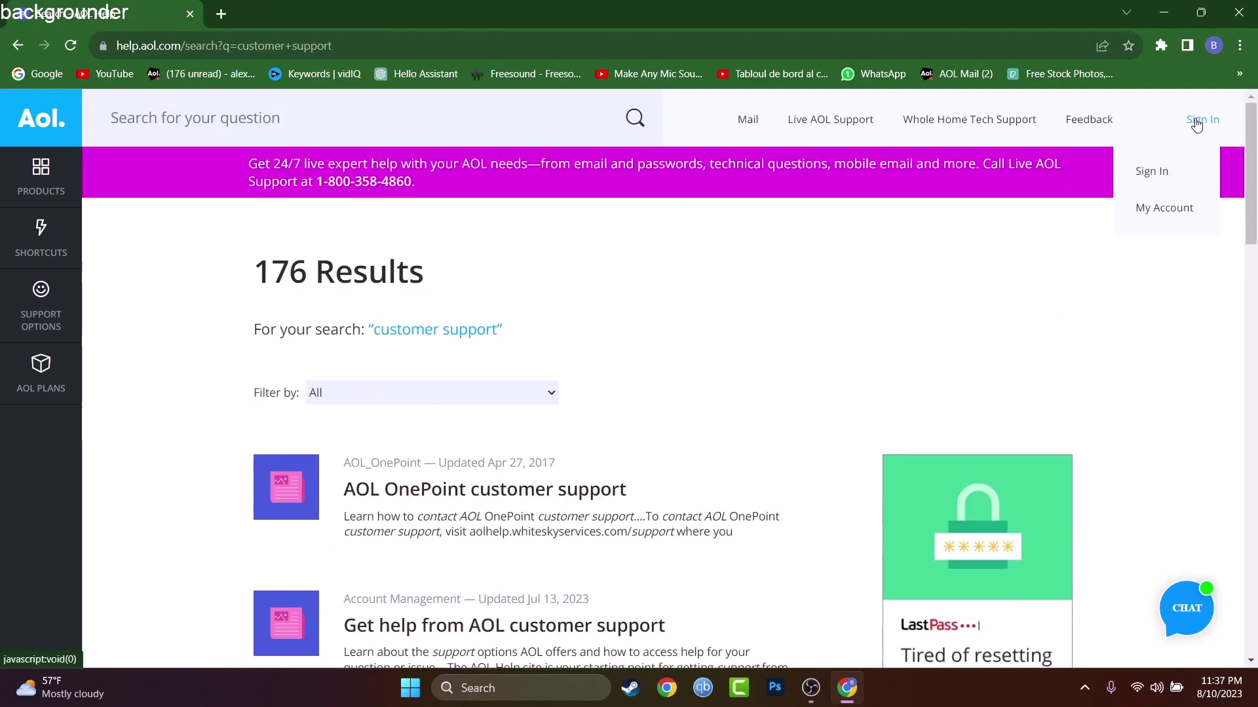
click(1162, 174)
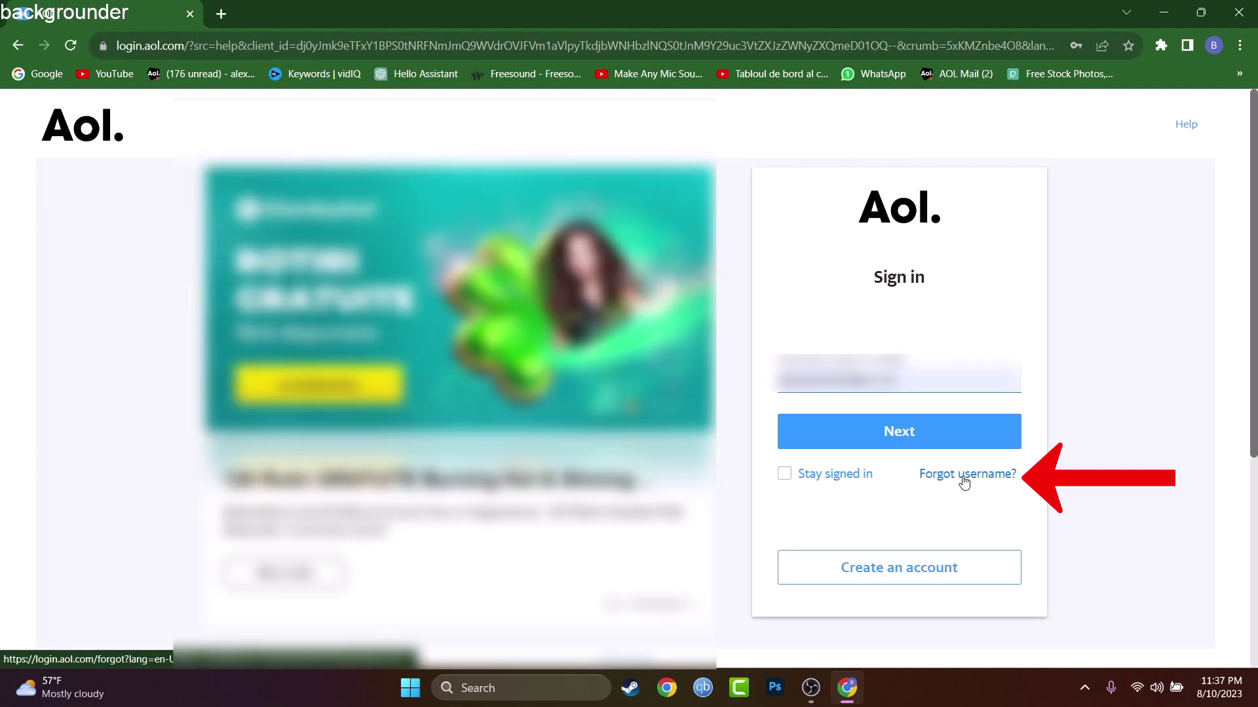
- Open Forgot username, select the address in the recovery field, then return to aol.com
click(963, 477)
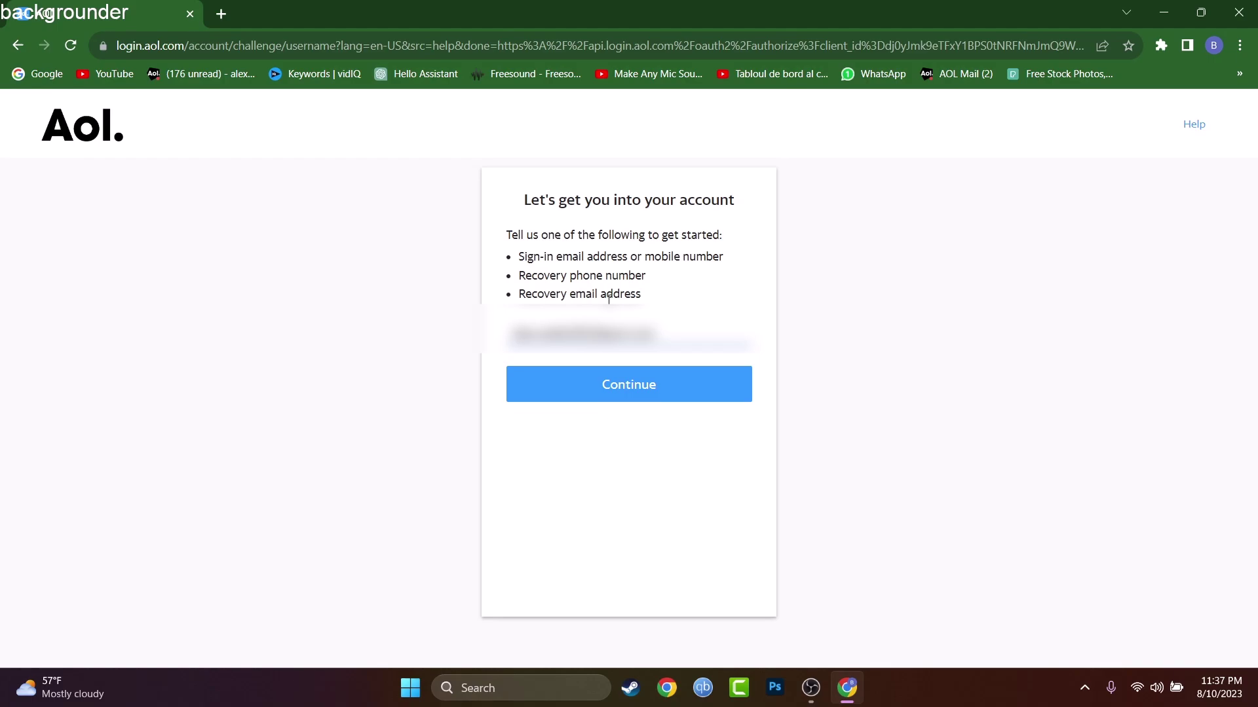
triple_click(606, 314)
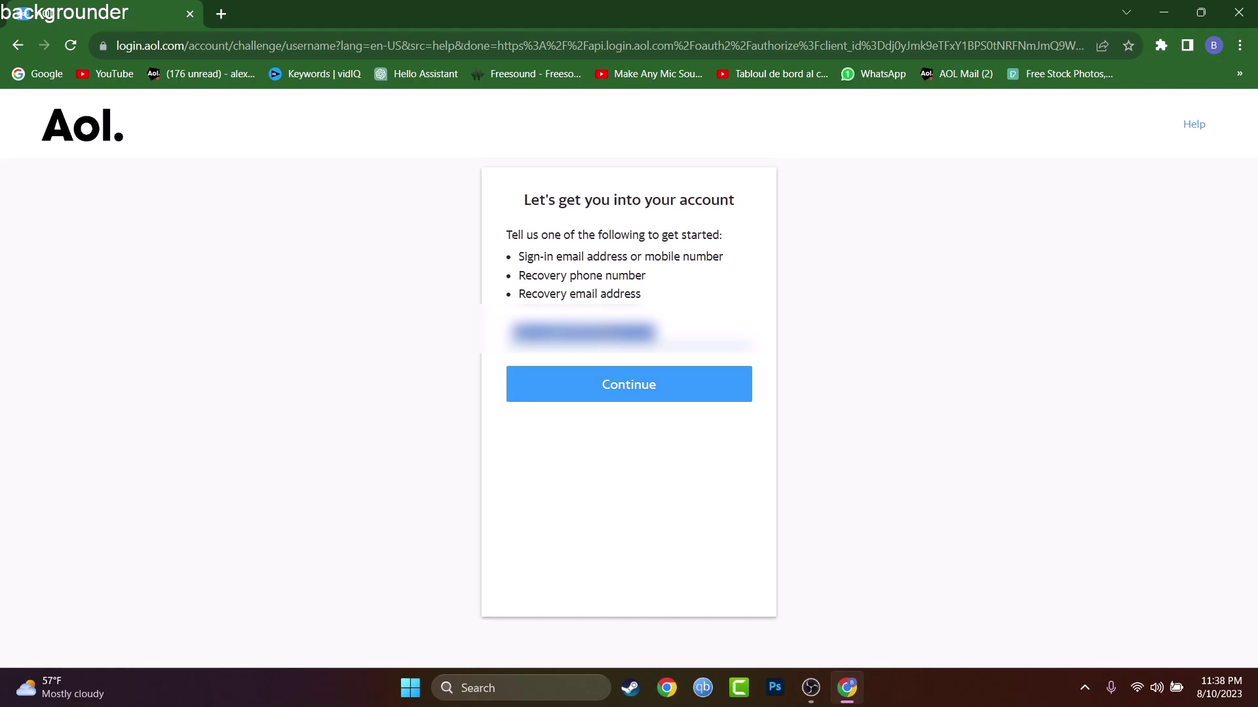
click(652, 334)
key(ctrl+a)
click(107, 140)
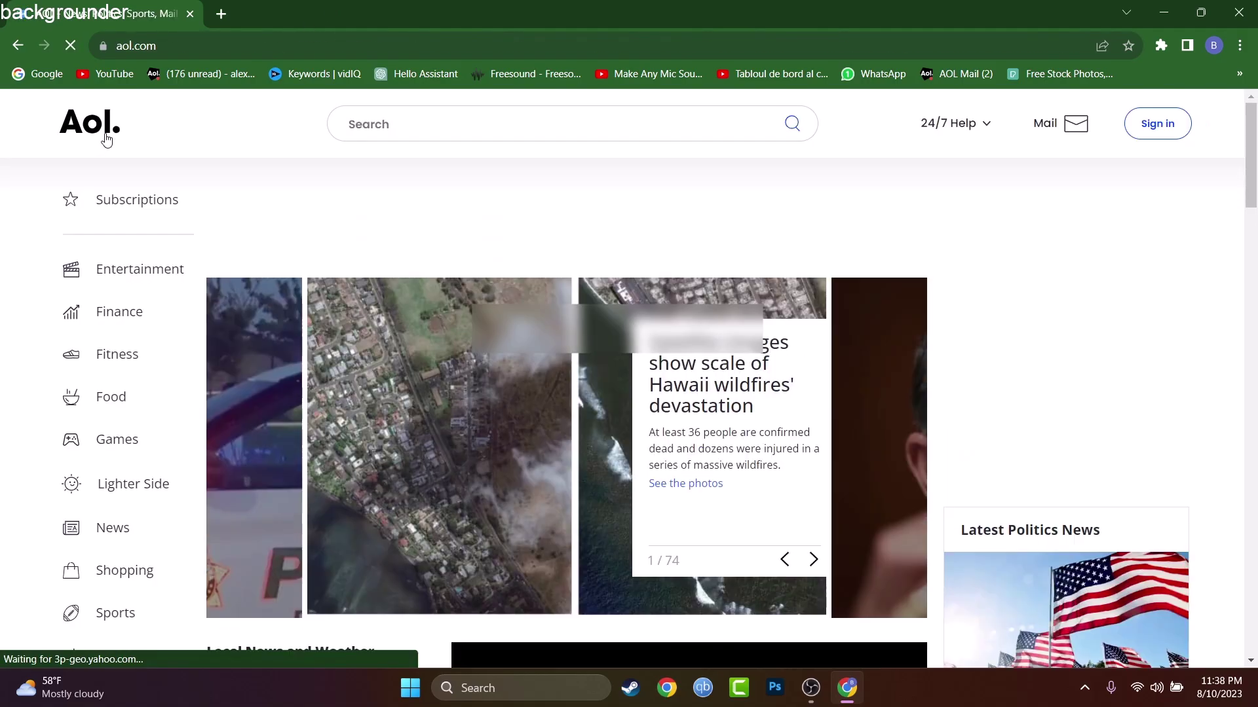